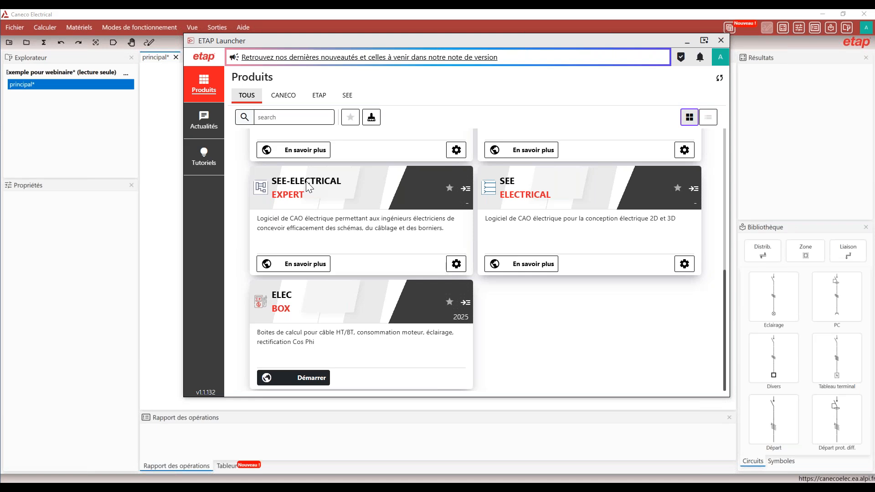
# Look through the Caneco, ETAP and SEE products in the ETAP Launcher, then minimize the launcher to return to the single-line diagram.
pyautogui.scroll(3, 312, 186)
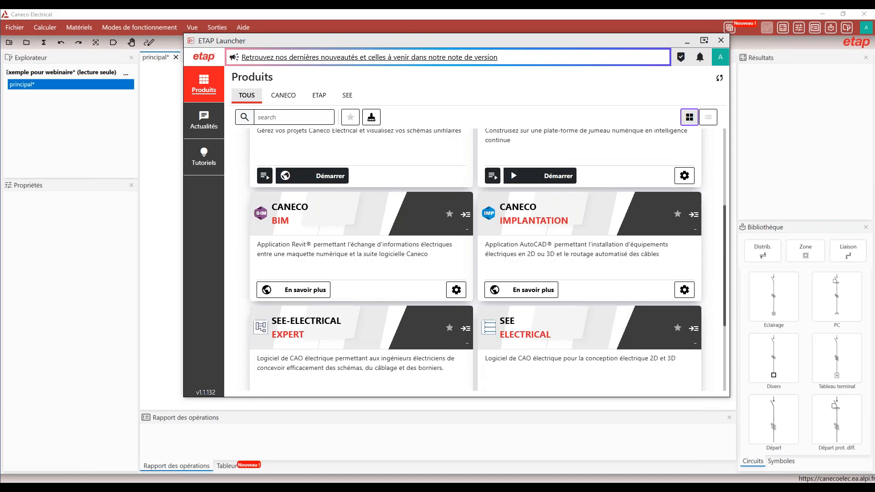
pyautogui.scroll(3, 321, 153)
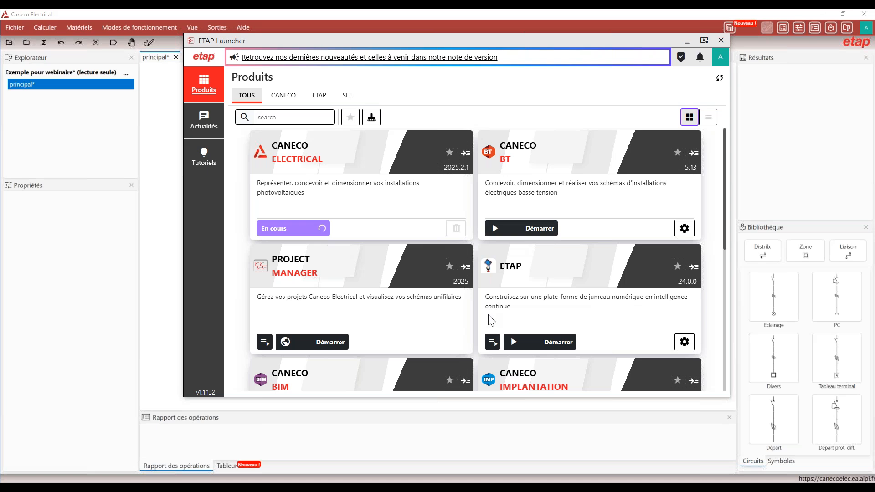
pyautogui.scroll(-2, 491, 320)
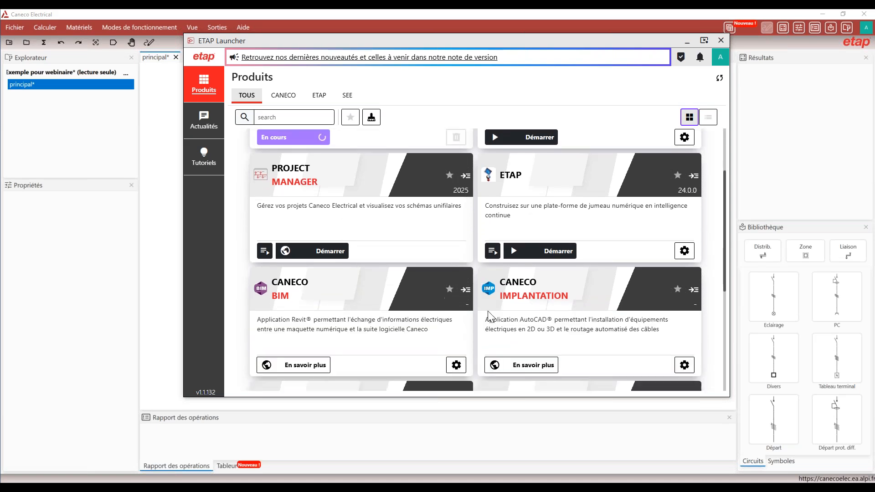
pyautogui.scroll(2, 489, 316)
pyautogui.scroll(-4, 496, 333)
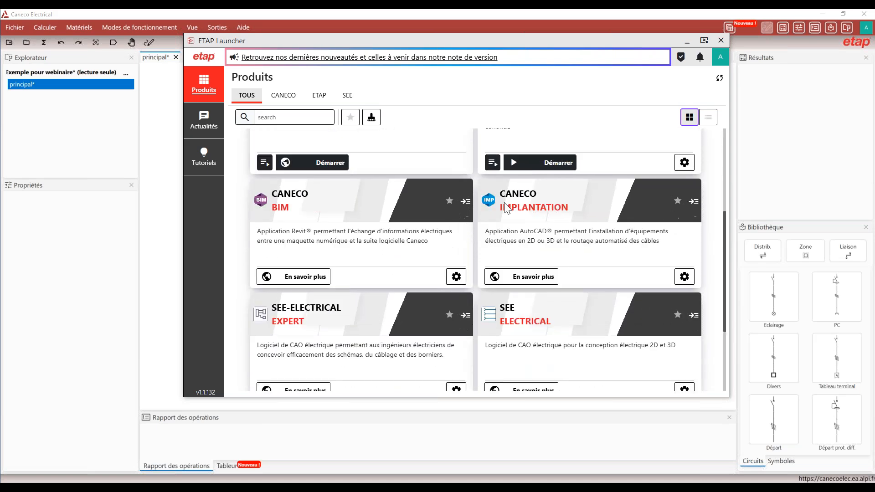
pyautogui.scroll(-1, 567, 209)
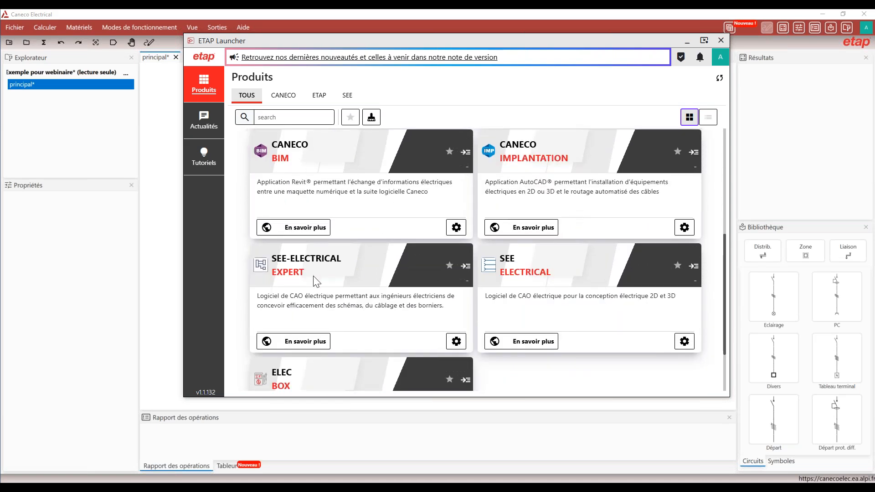
pyautogui.scroll(-1, 314, 278)
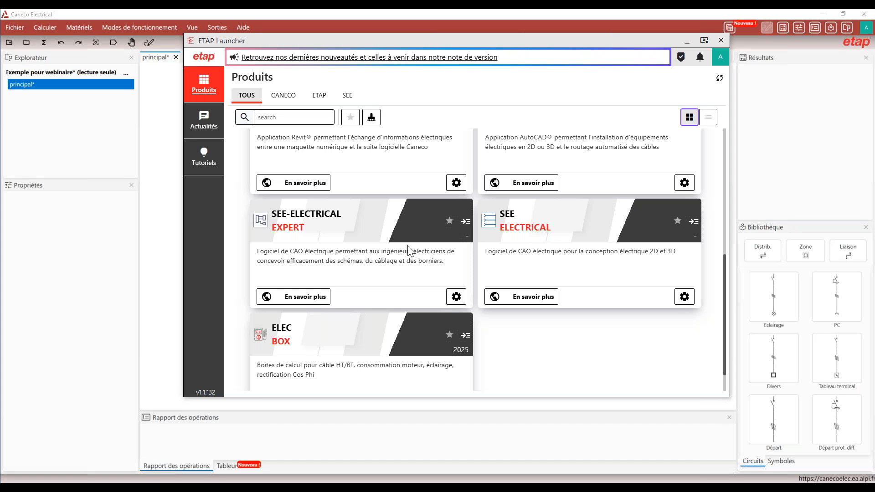
pyautogui.scroll(6, 408, 249)
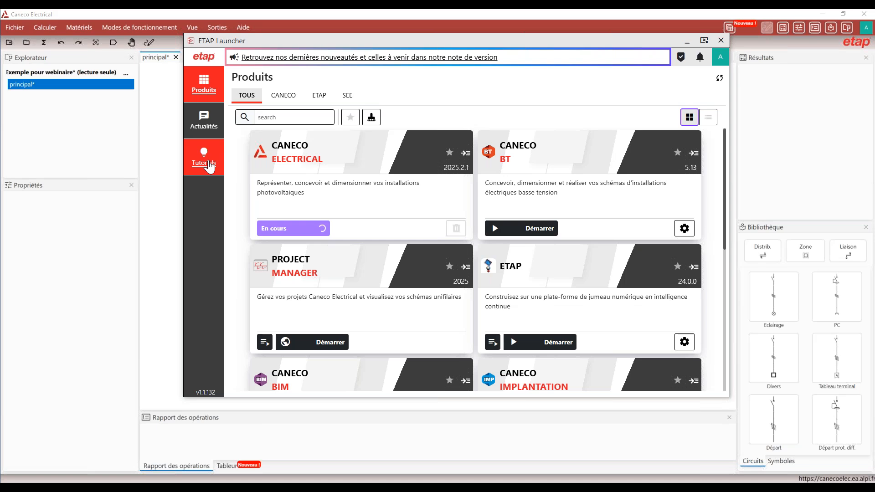
pyautogui.click(688, 42)
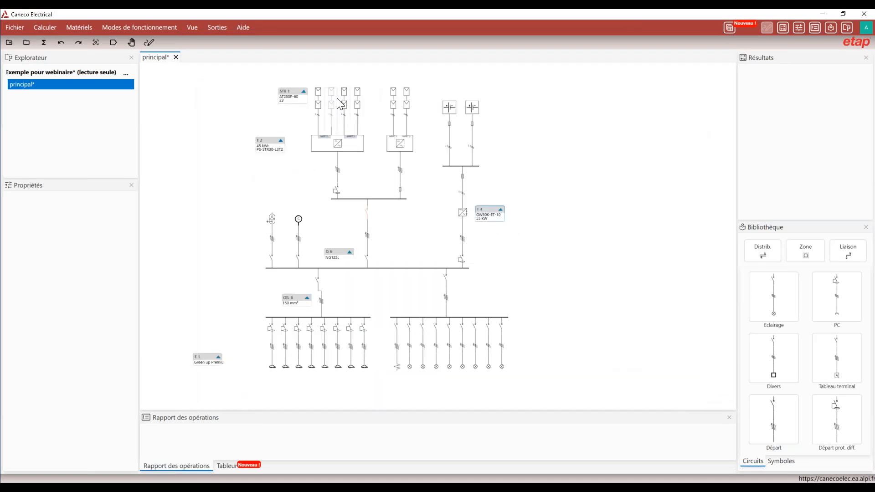
# Review PV string STR_2 and inverter T_2, and view the manual-entry table for the string's panel model without saving anything.
pyautogui.click(337, 98)
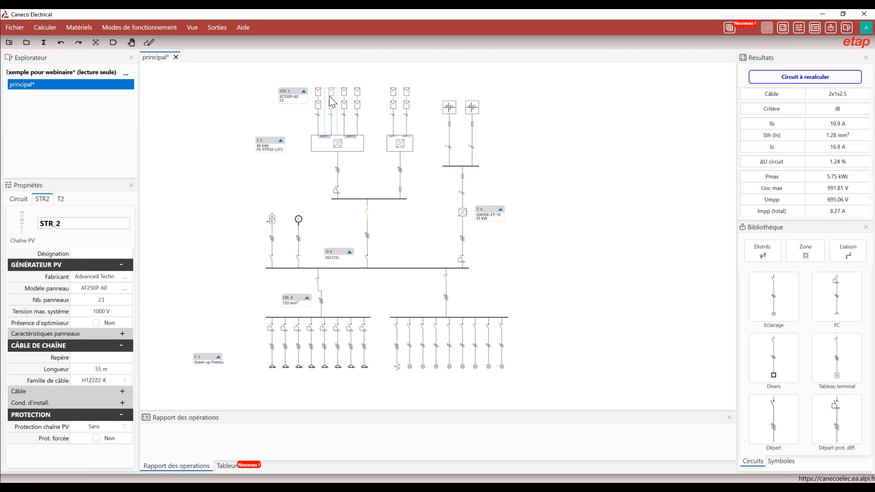
pyautogui.click(326, 150)
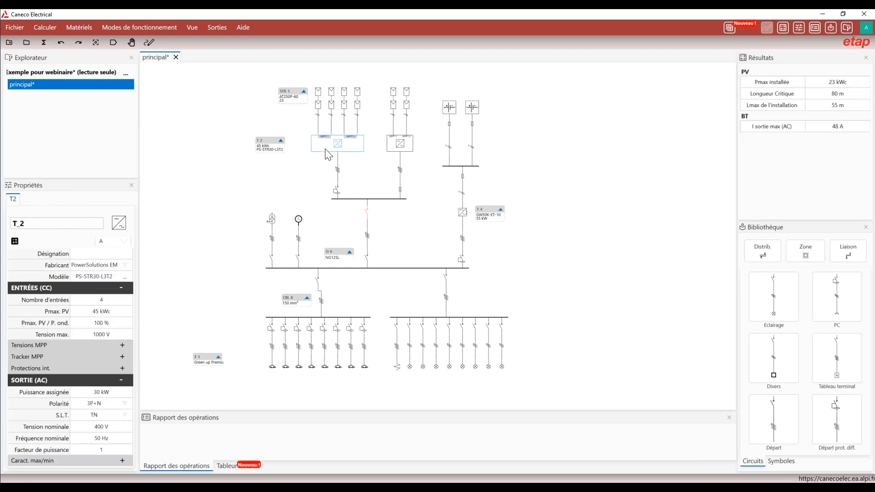
pyautogui.click(333, 101)
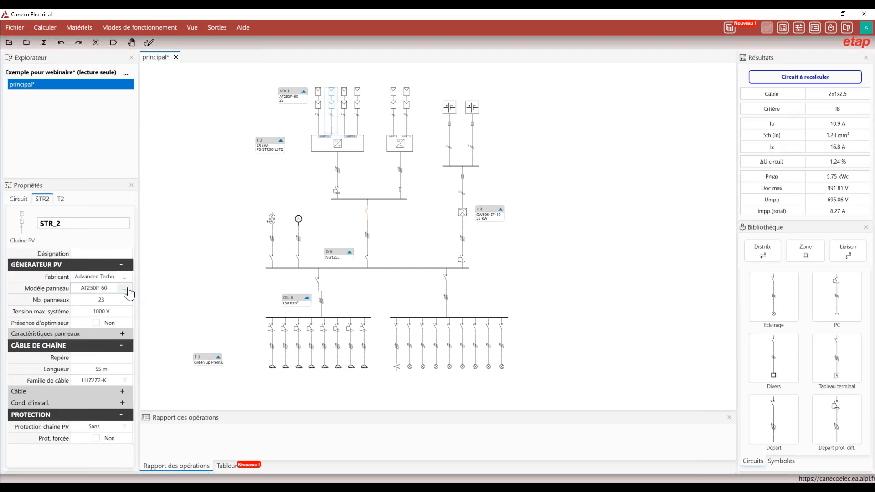
pyautogui.click(126, 289)
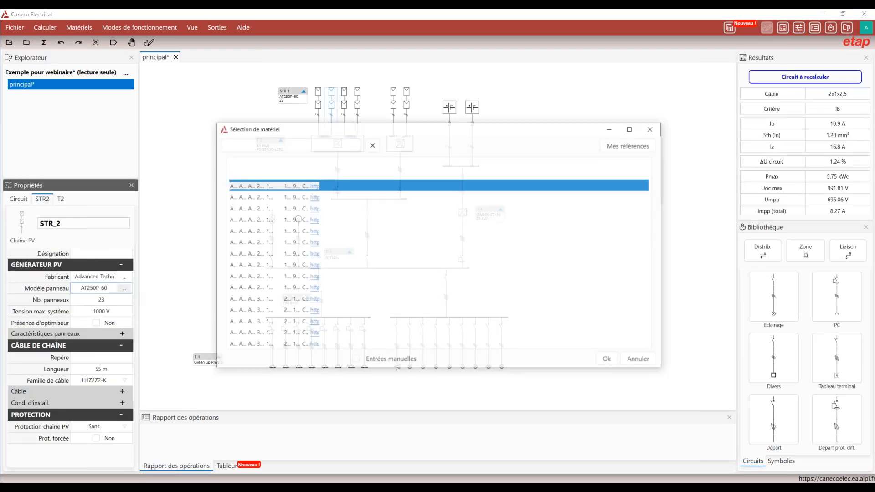
pyautogui.click(355, 360)
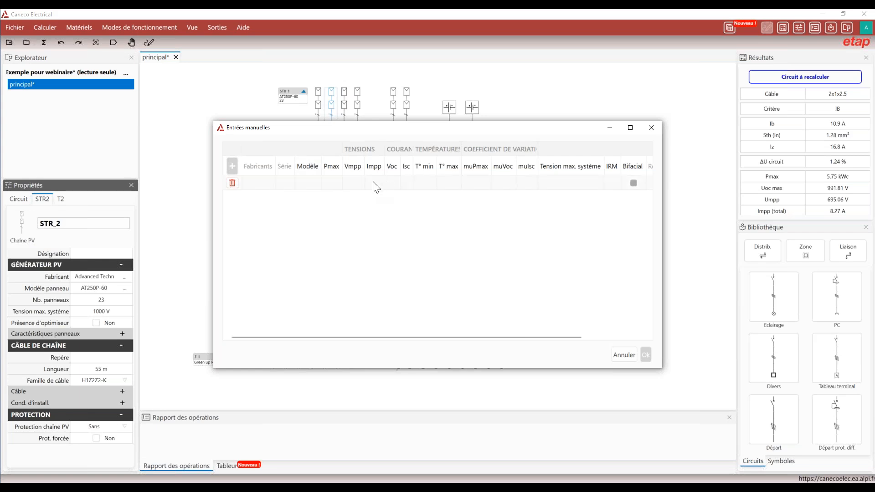
pyautogui.moveTo(381, 337)
pyautogui.mouseDown()
pyautogui.moveTo(555, 338)
pyautogui.moveTo(377, 337)
pyautogui.mouseUp()
pyautogui.click(653, 133)
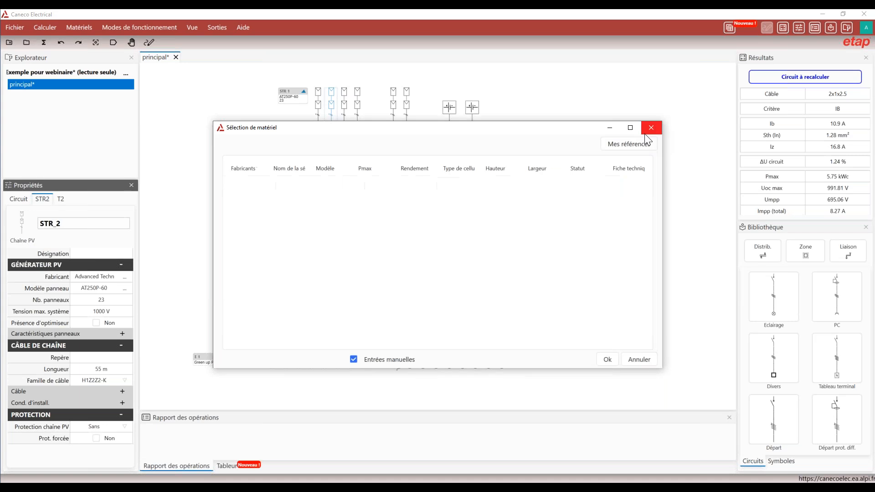
pyautogui.click(652, 128)
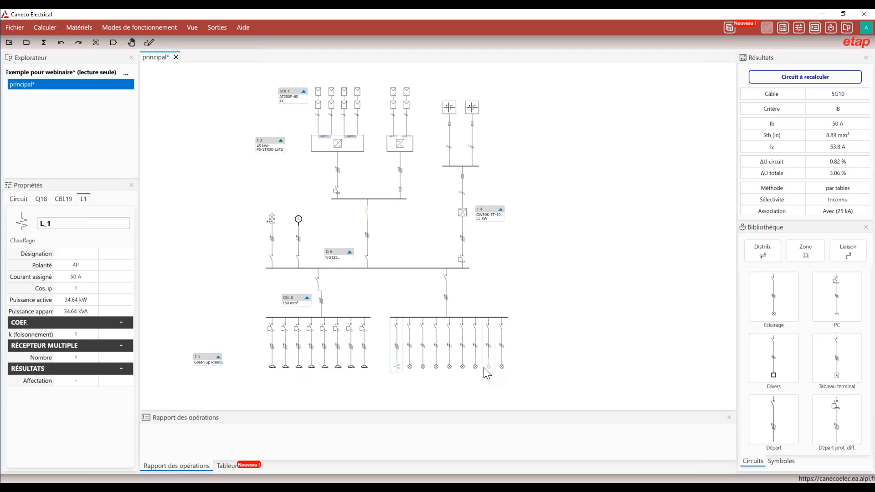
# Inspect transformer TR_1 and preview the Secours and Normal operating modes on the diagram, leaving neither mode active.
pyautogui.click(270, 220)
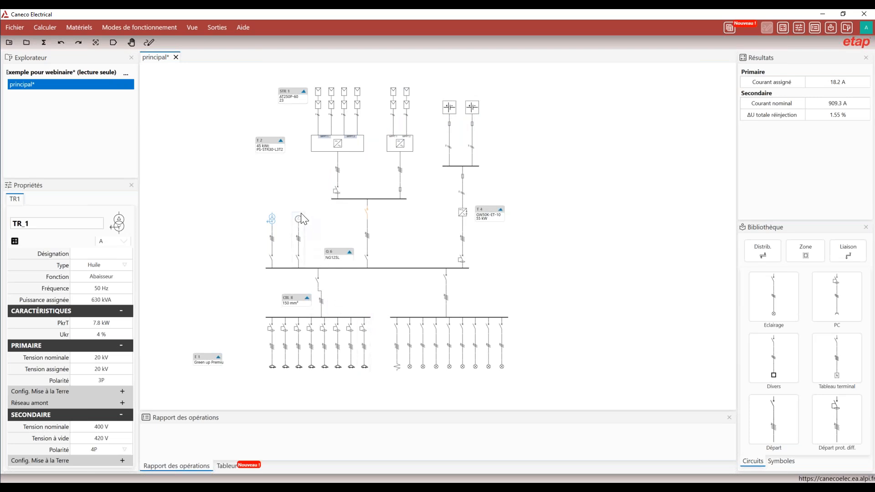
pyautogui.click(147, 27)
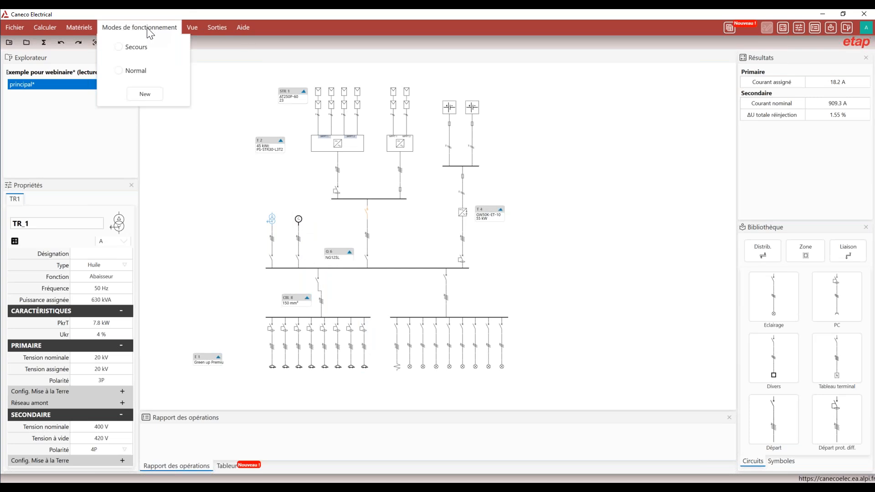
pyautogui.click(119, 47)
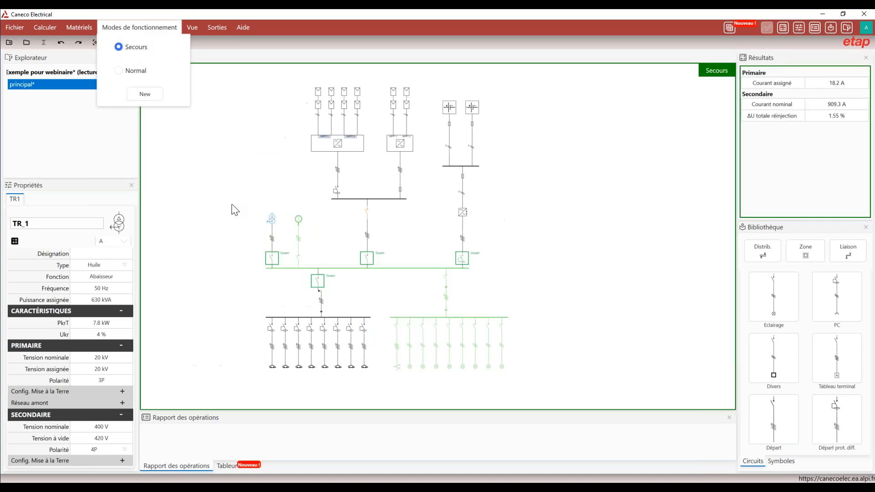
pyautogui.click(117, 73)
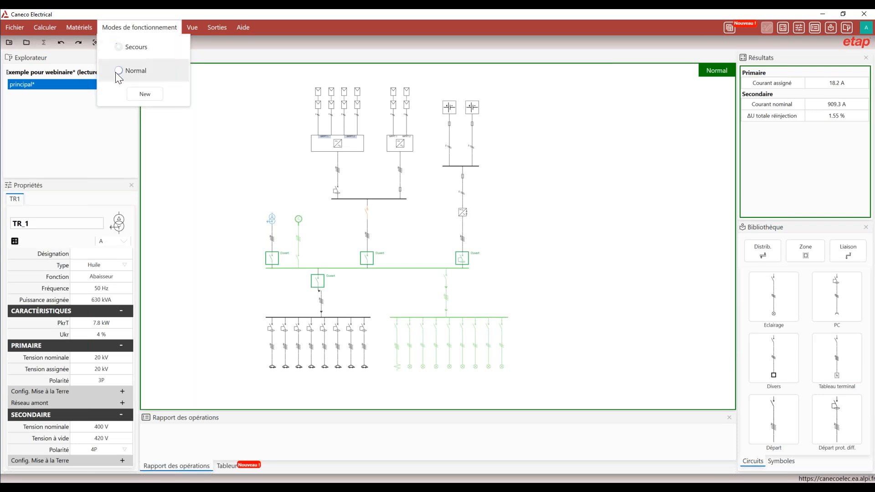
pyautogui.click(120, 49)
pyautogui.click(119, 48)
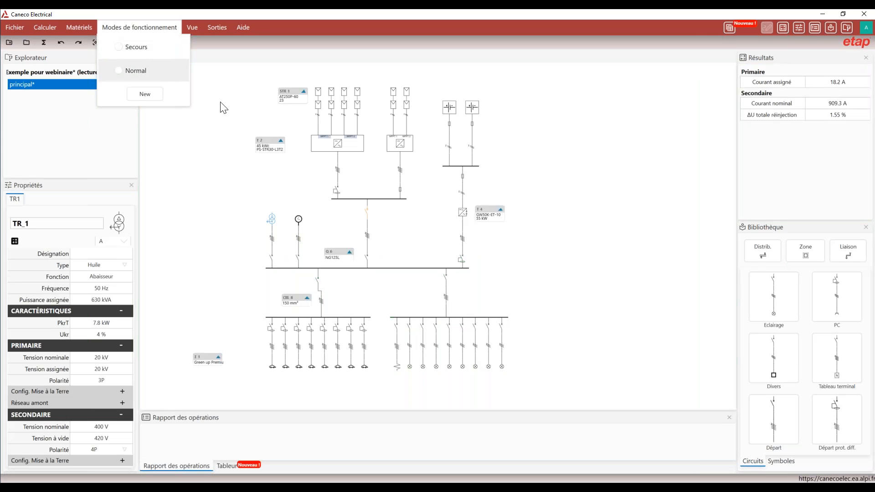
pyautogui.click(669, 172)
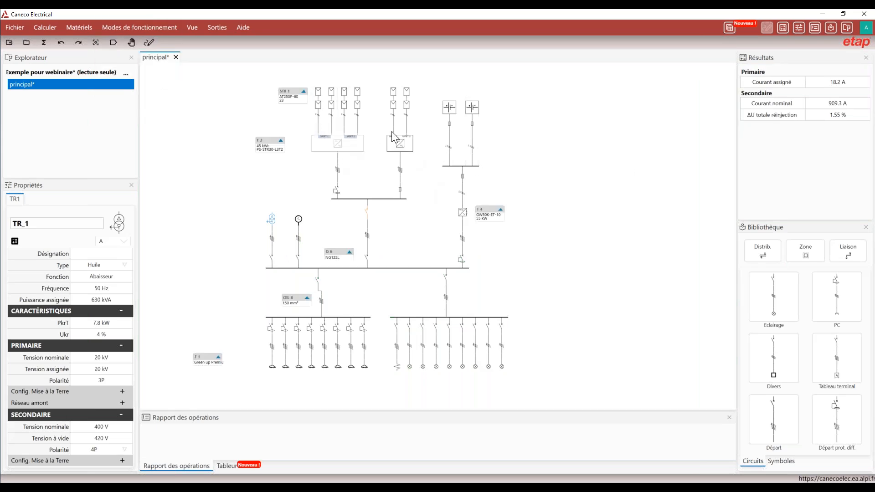
# Examine the tripping curves and selectivity of fuse Q_4 on the second inverter's circuit, then close the curves window.
pyautogui.click(401, 189)
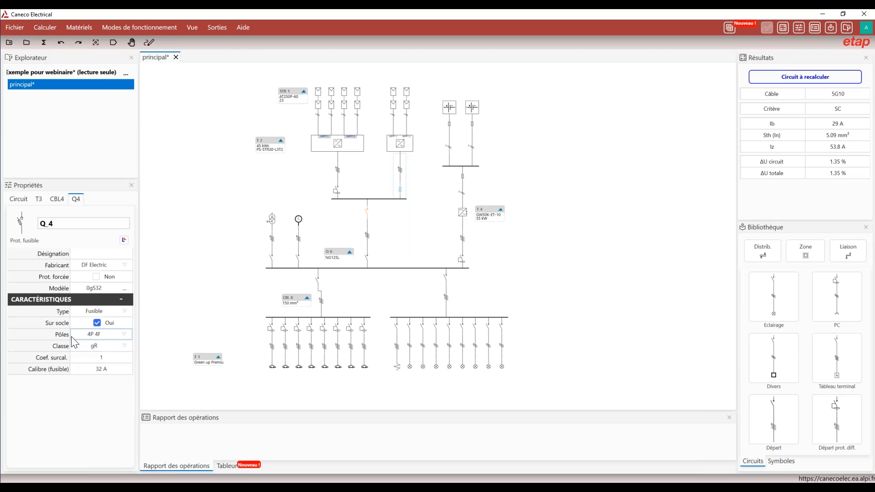
pyautogui.click(124, 240)
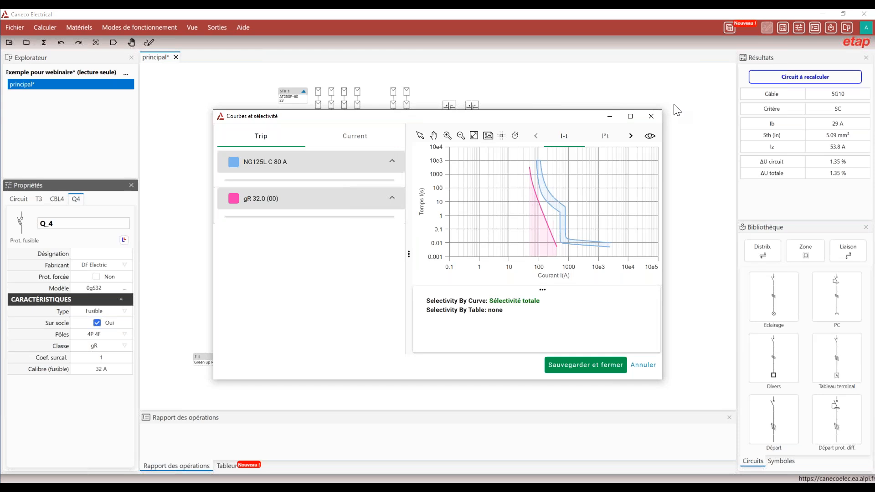
pyautogui.click(650, 118)
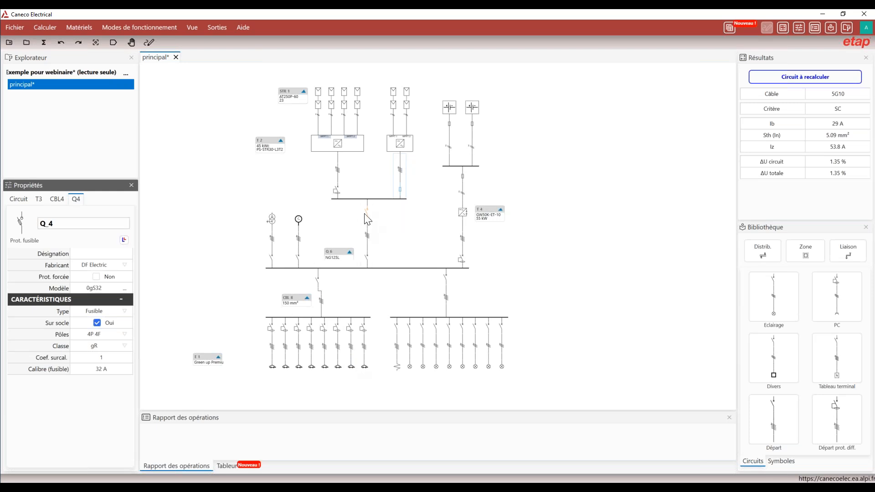
# Calculate the installation, go to switch-disconnector I_1 from the operations report, and expand its details and minimum characteristics.
pyautogui.click(43, 45)
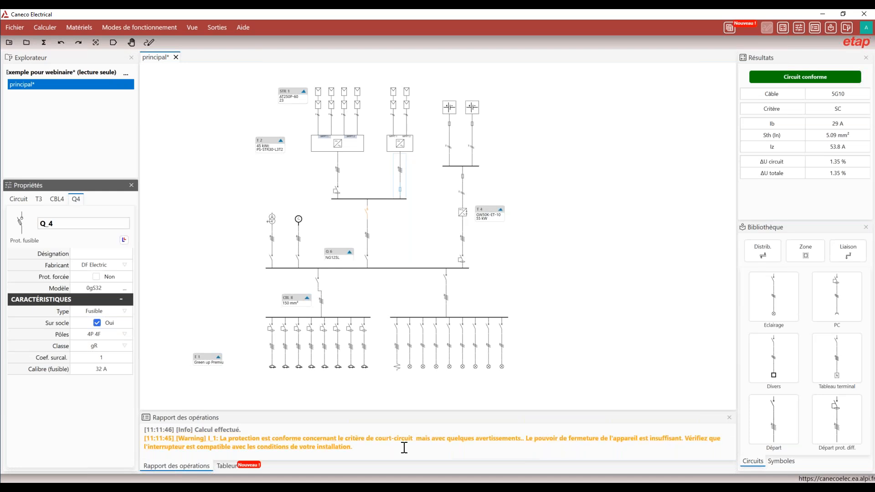
pyautogui.click(281, 448)
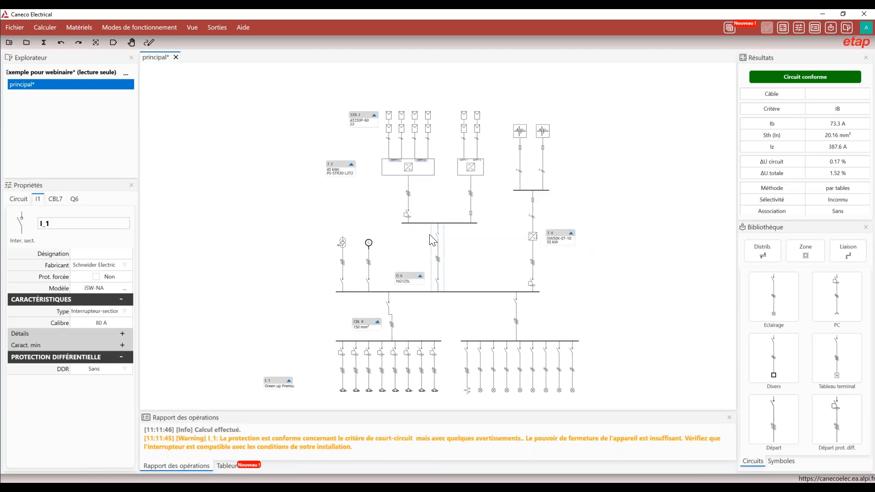
pyautogui.click(126, 333)
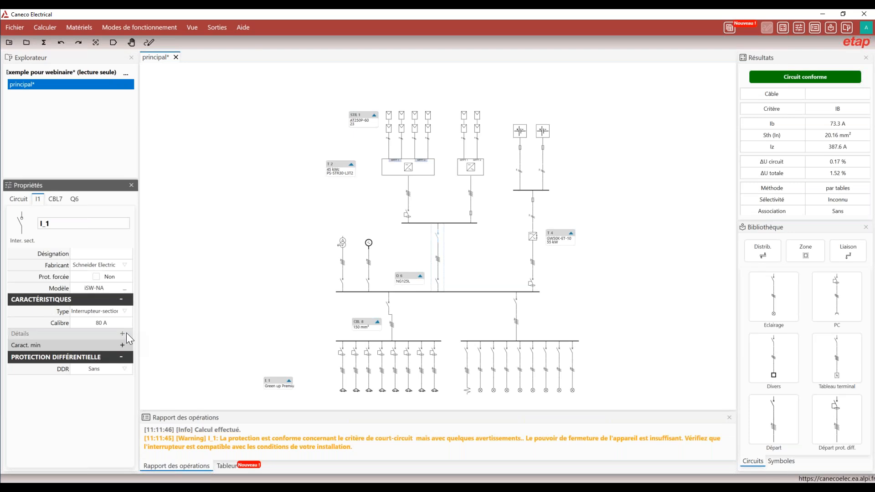
pyautogui.moveTo(75, 368)
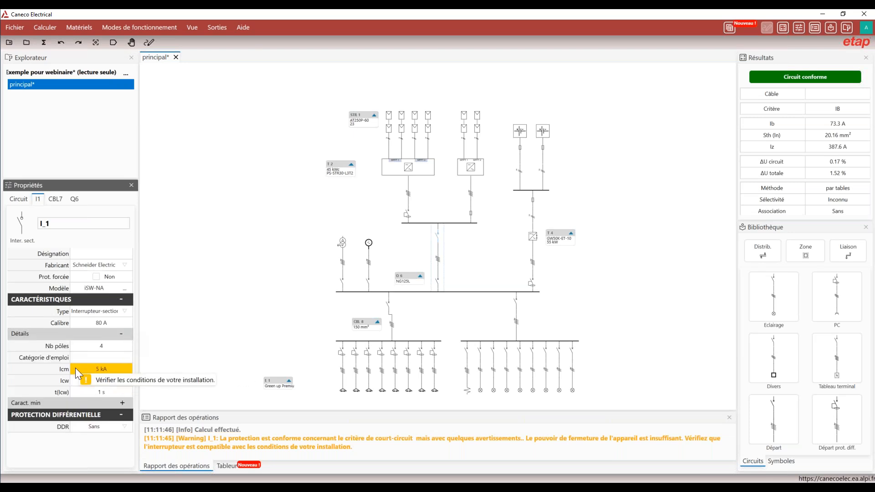
pyautogui.click(122, 403)
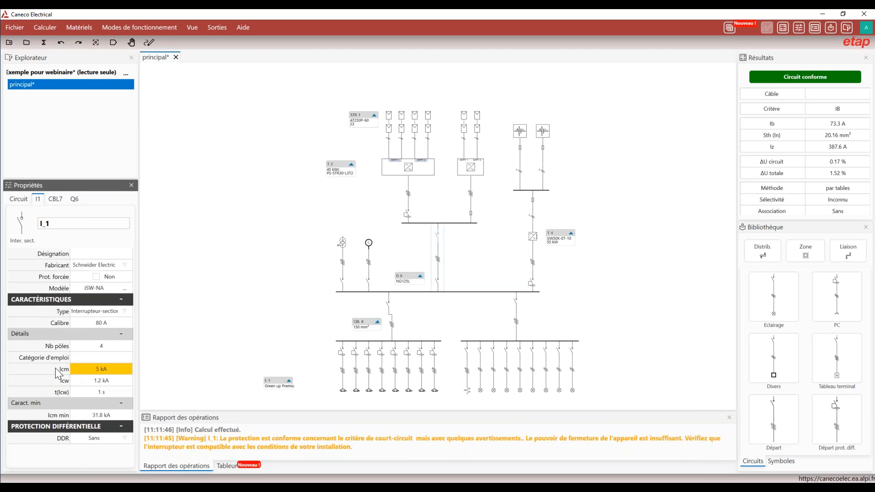
pyautogui.moveTo(70, 374)
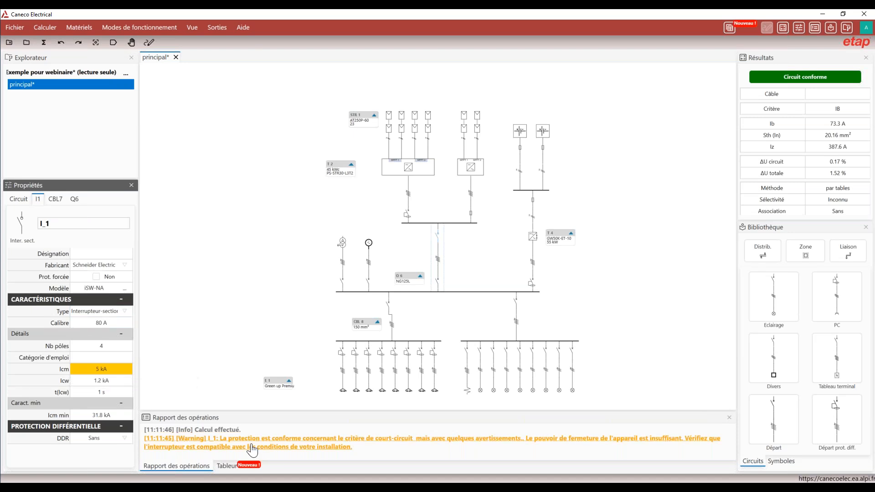
# Replace switch-disconnector I_1 with the ABB model E1 2N/MS250 rated 250 A and recalculate the installation.
pyautogui.click(120, 269)
pyautogui.click(108, 278)
pyautogui.click(124, 278)
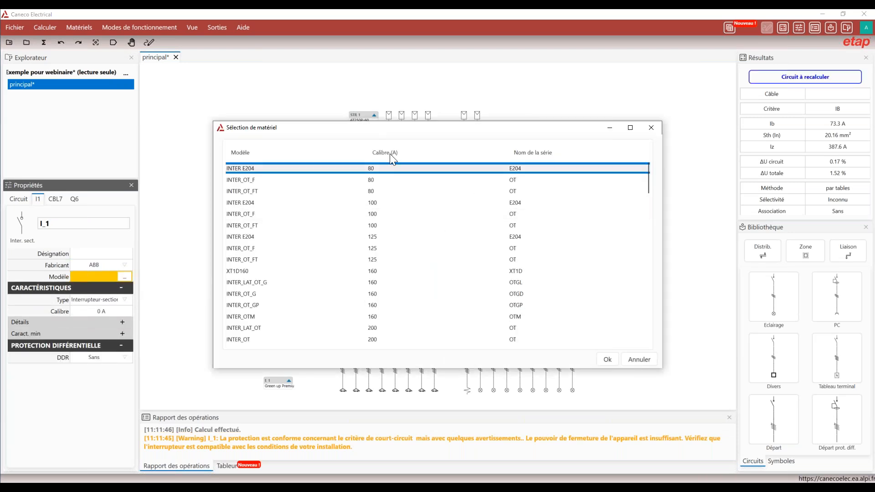
pyautogui.scroll(-3, 404, 233)
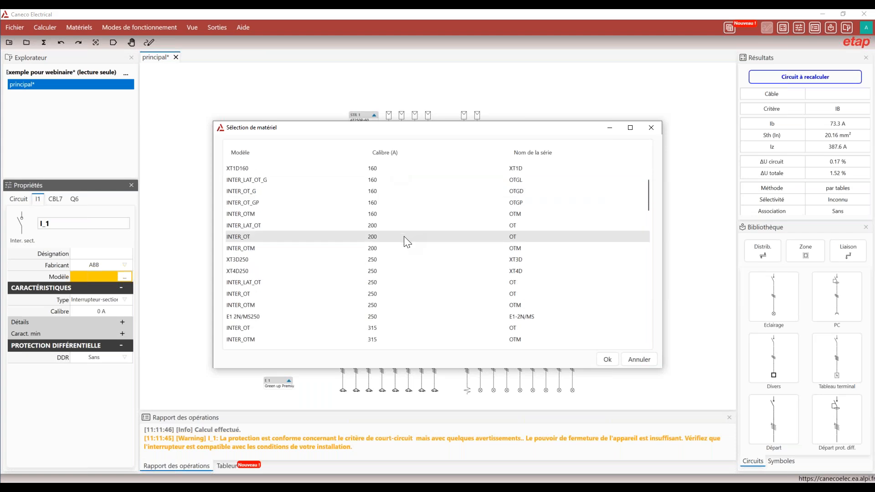
pyautogui.click(349, 316)
pyautogui.click(606, 360)
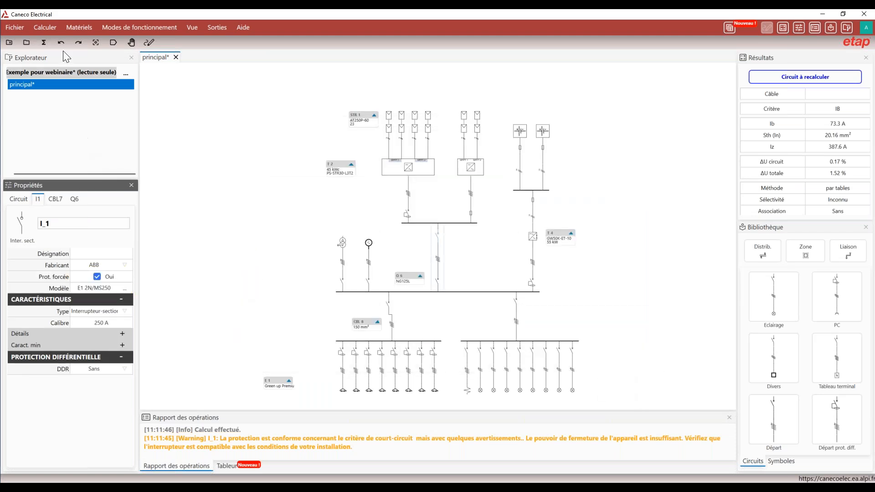
pyautogui.click(44, 43)
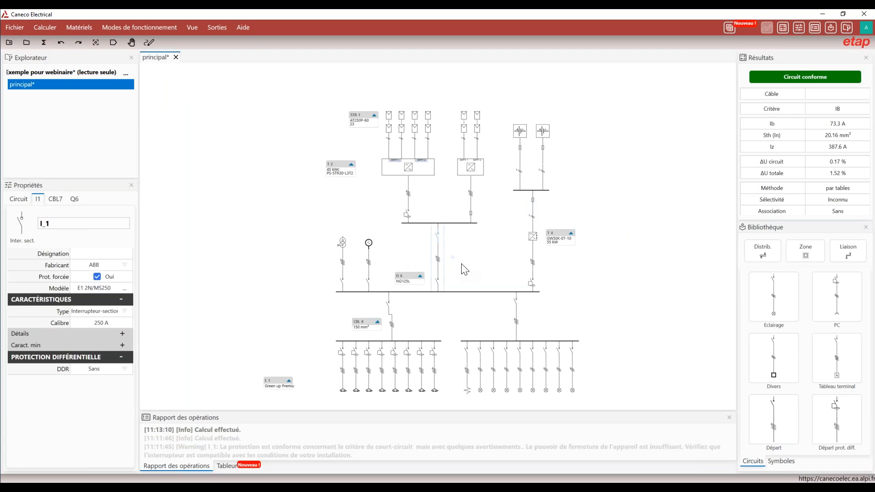
pyautogui.moveTo(633, 301); pyautogui.dragTo(628, 279, button='middle')
pyautogui.scroll(2, 626, 281)
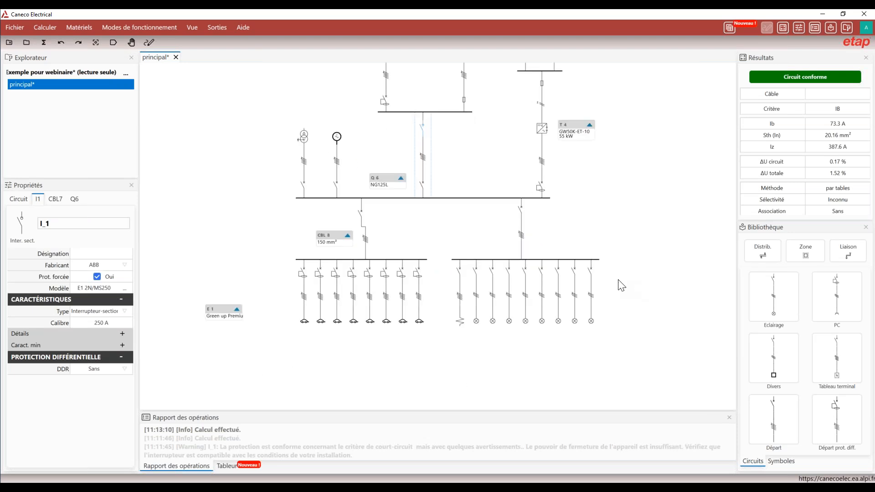
# Examine the tripping curves and selectivity of circuit breaker Q_26 on the last lighting circuit, and close the curves window.
pyautogui.moveTo(652, 172); pyautogui.dragTo(603, 242, button='middle')
pyautogui.scroll(-1, 603, 242)
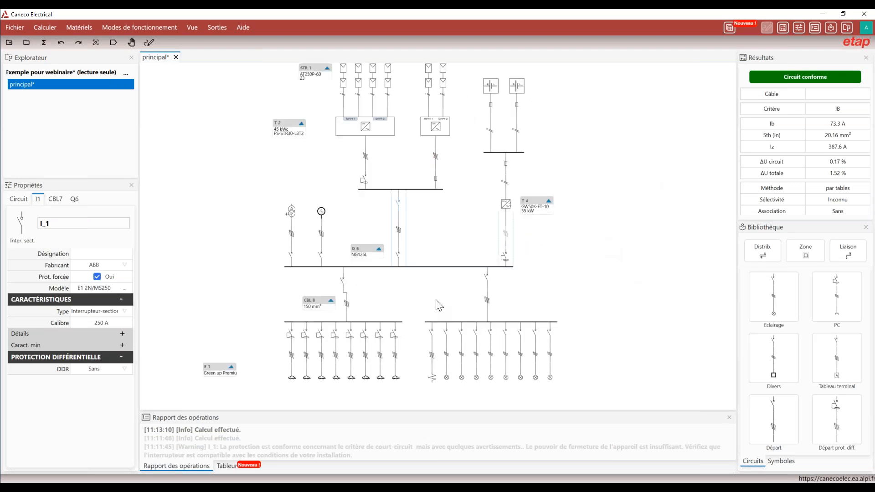
pyautogui.click(550, 332)
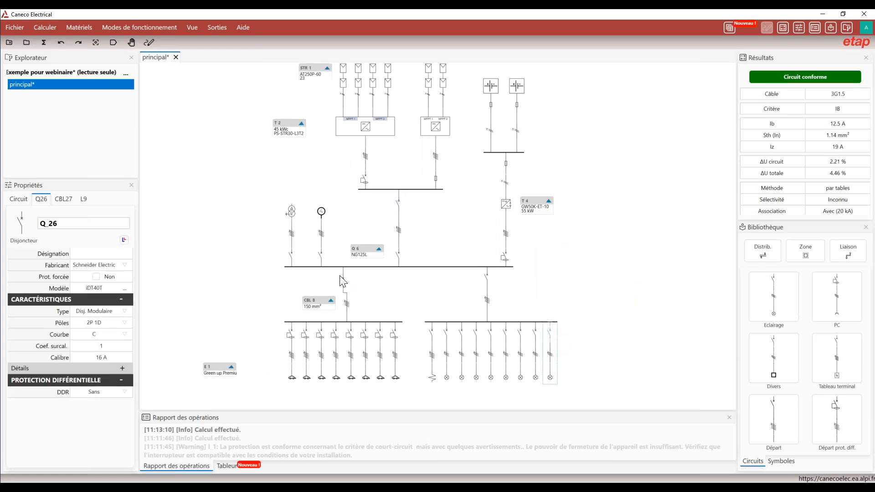
pyautogui.click(124, 241)
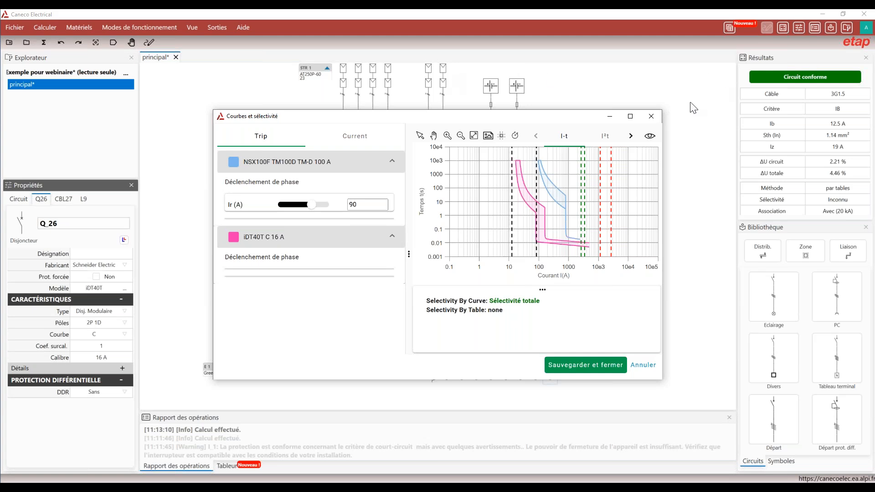
pyautogui.click(650, 118)
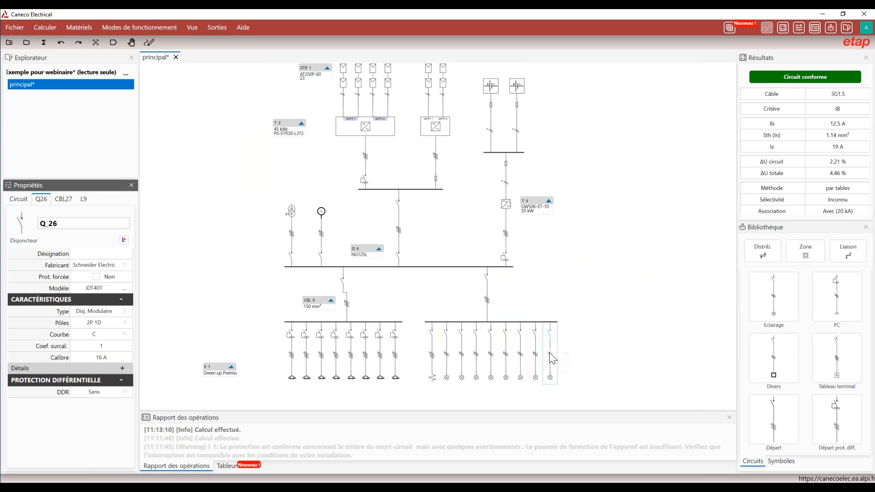
# Hide the library to show the full circuit results, and review the equipment options for selectivity, limitation and coordination without changing them.
pyautogui.click(866, 227)
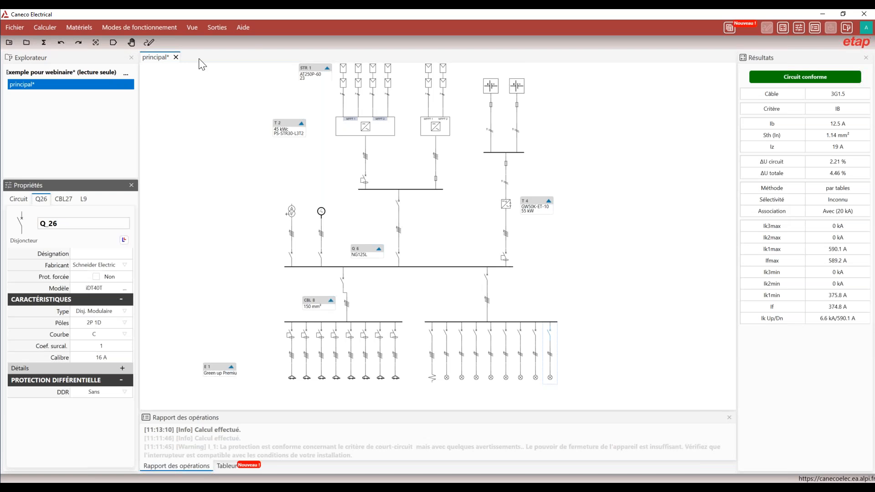
pyautogui.click(80, 27)
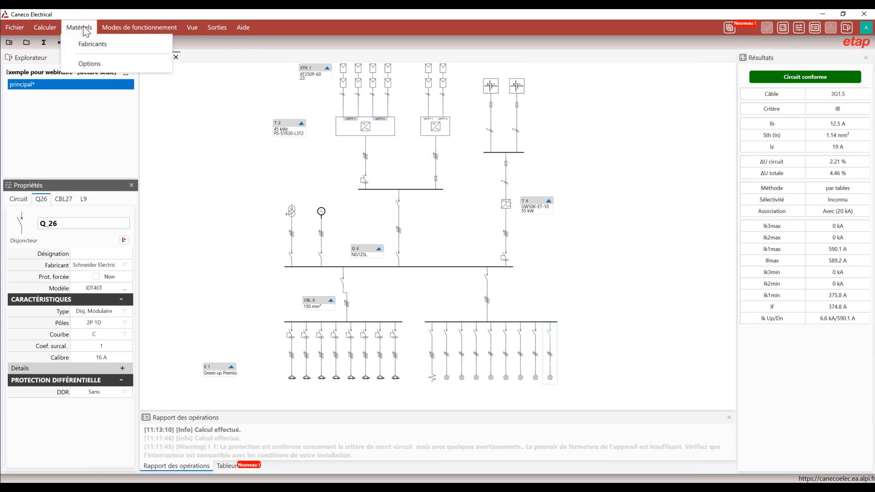
pyautogui.click(100, 65)
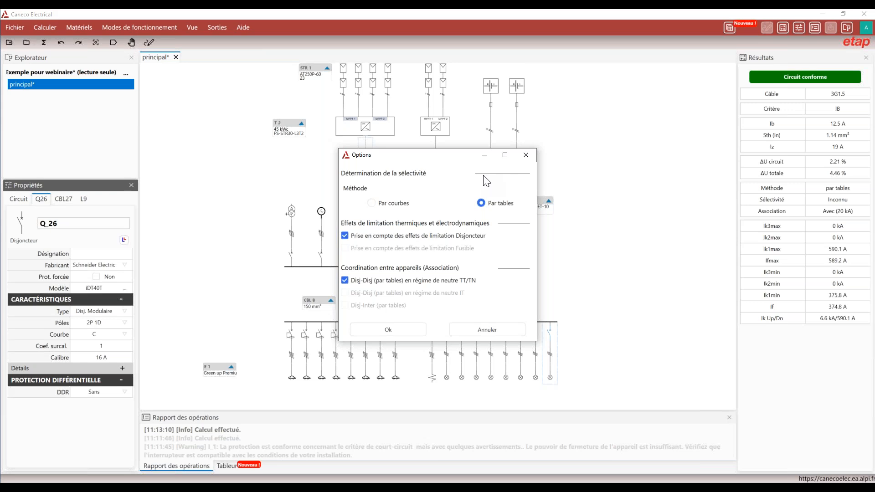
pyautogui.click(528, 159)
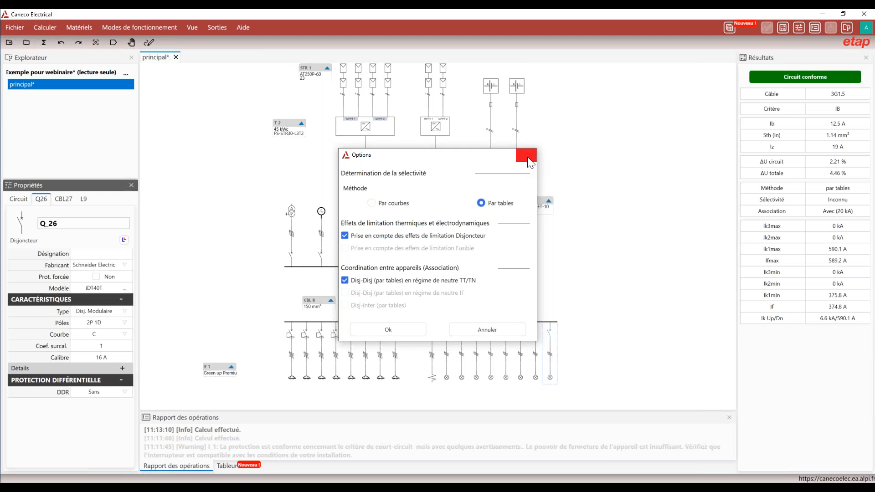
# Inspect the properties of charging station E_1 and battery SRC_1, including the battery's voltage, capacity and maximum charging current.
pyautogui.click(289, 378)
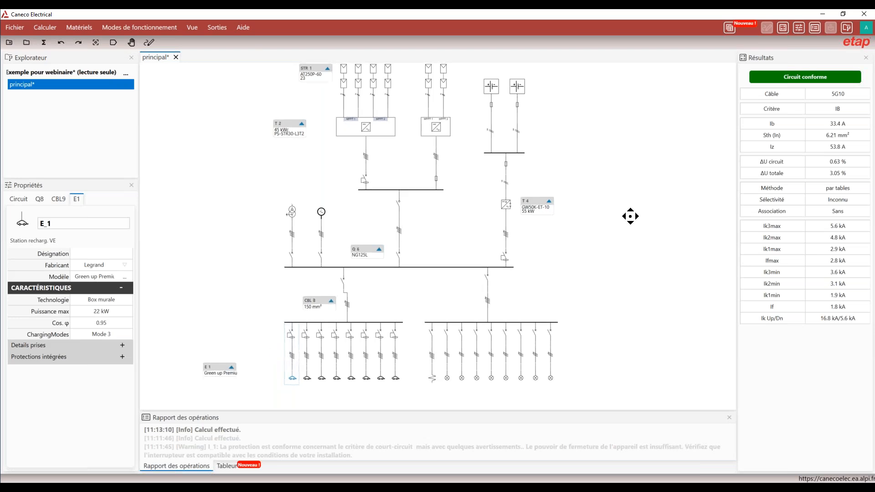
pyautogui.moveTo(631, 216); pyautogui.dragTo(632, 239, button='middle')
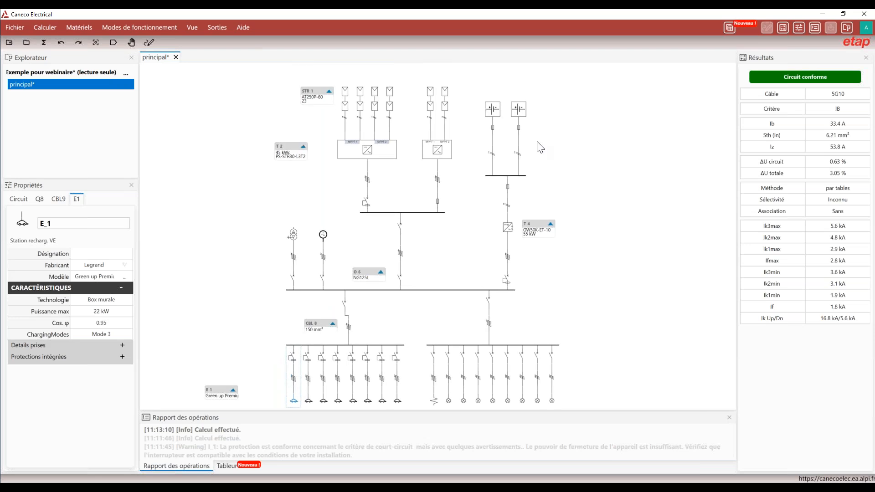
pyautogui.click(493, 109)
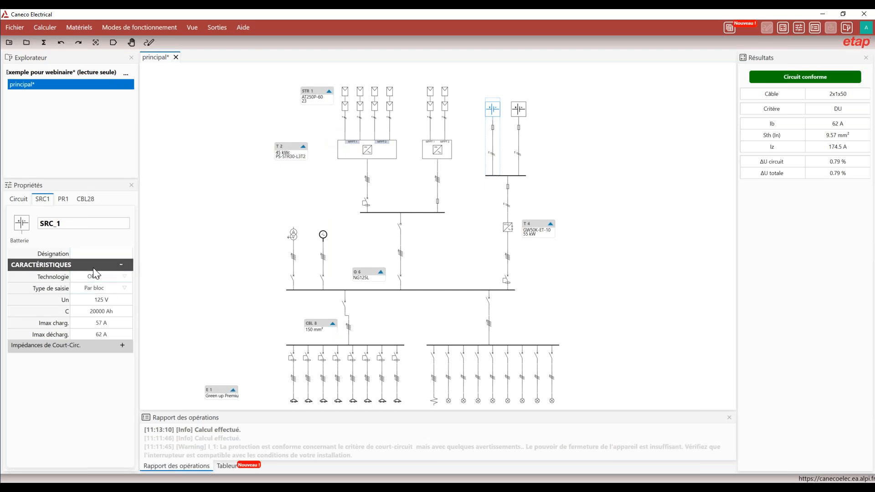
pyautogui.click(85, 308)
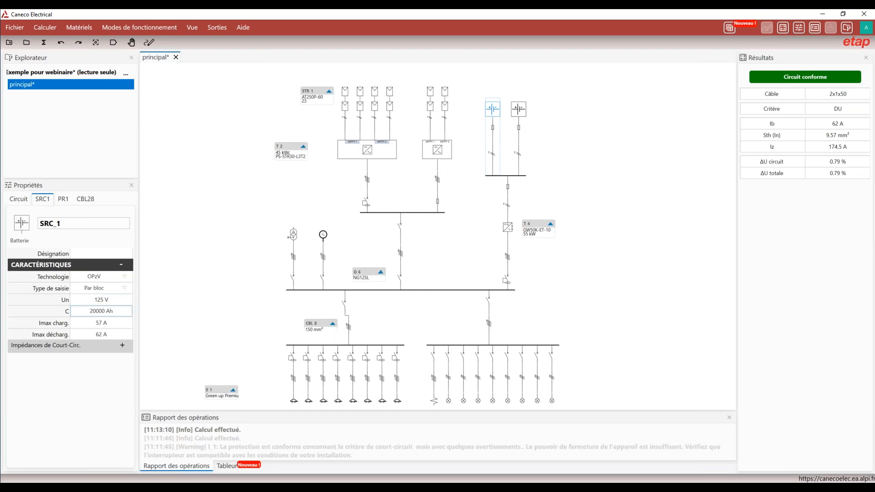
pyautogui.click(82, 303)
pyautogui.click(92, 321)
# Inspect inverter-charger T_4 and display its data in the enlarged spreadsheet.
pyautogui.click(508, 229)
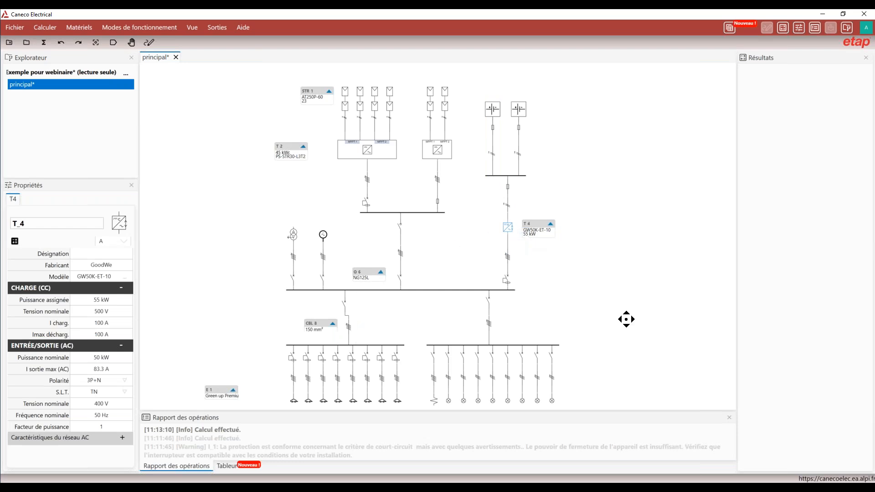
pyautogui.moveTo(627, 319); pyautogui.dragTo(619, 313, button='middle')
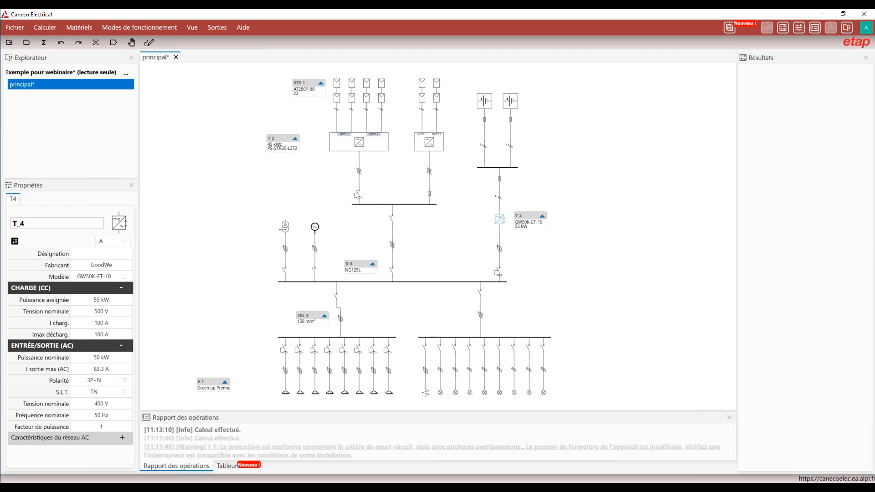
pyautogui.click(236, 464)
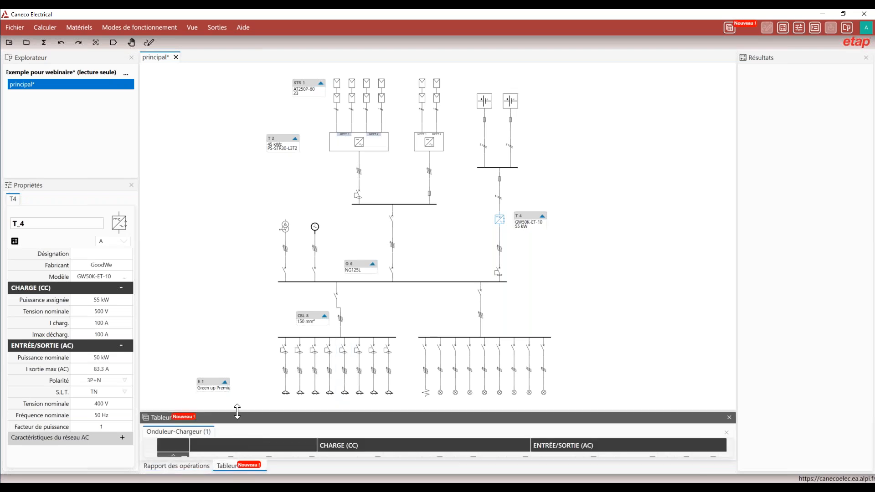
pyautogui.moveTo(237, 412); pyautogui.dragTo(239, 264)
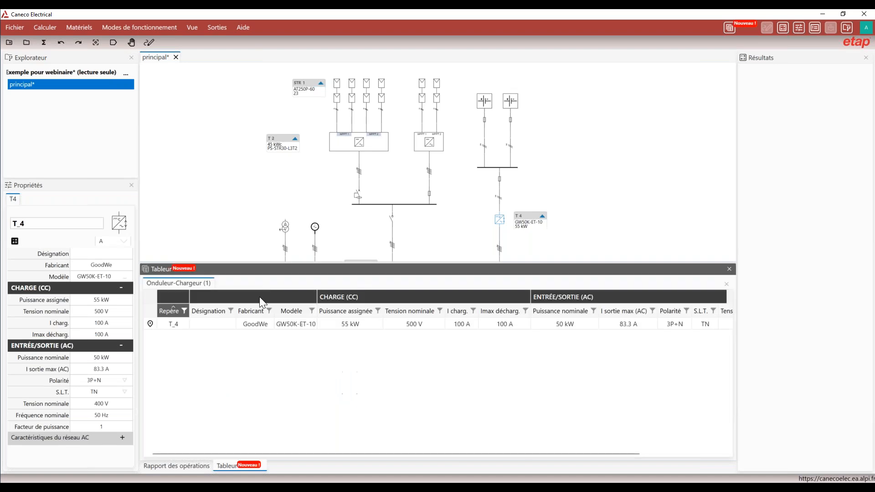
# Compare all six PV strings in the spreadsheet, from panel models to string cables, and close the spreadsheet.
pyautogui.click(437, 88)
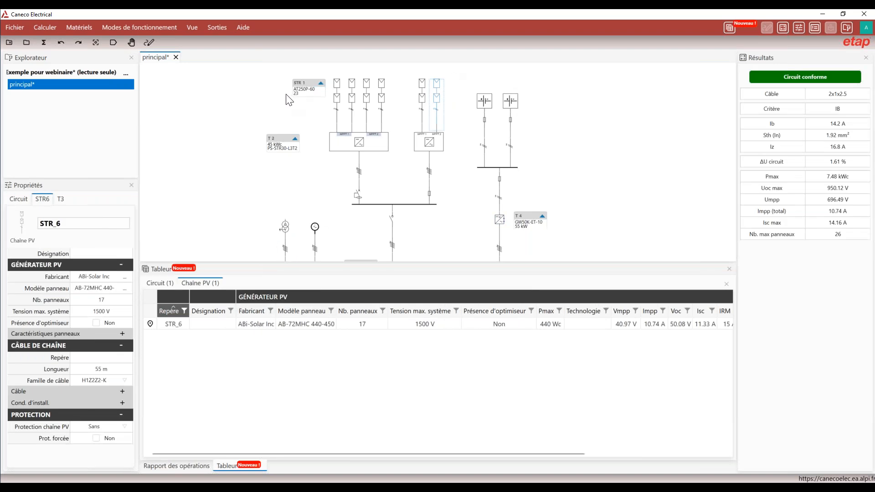
pyautogui.moveTo(314, 93); pyautogui.dragTo(443, 105)
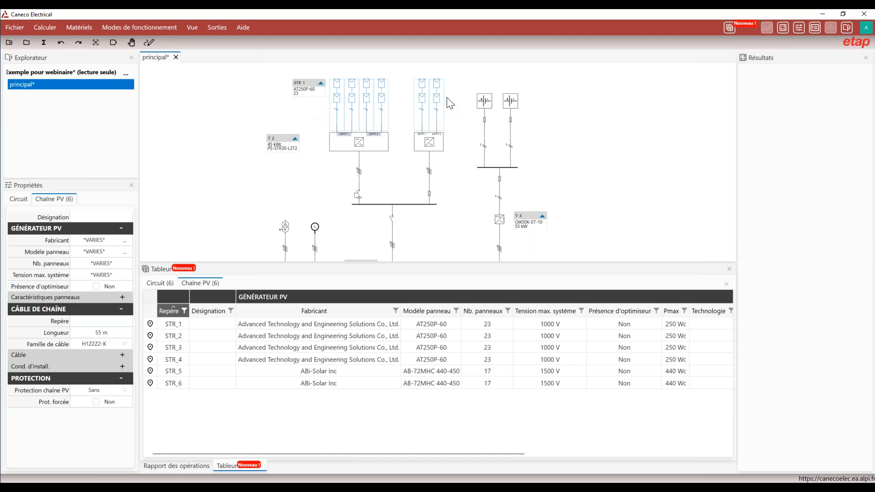
pyautogui.moveTo(469, 454); pyautogui.dragTo(664, 455)
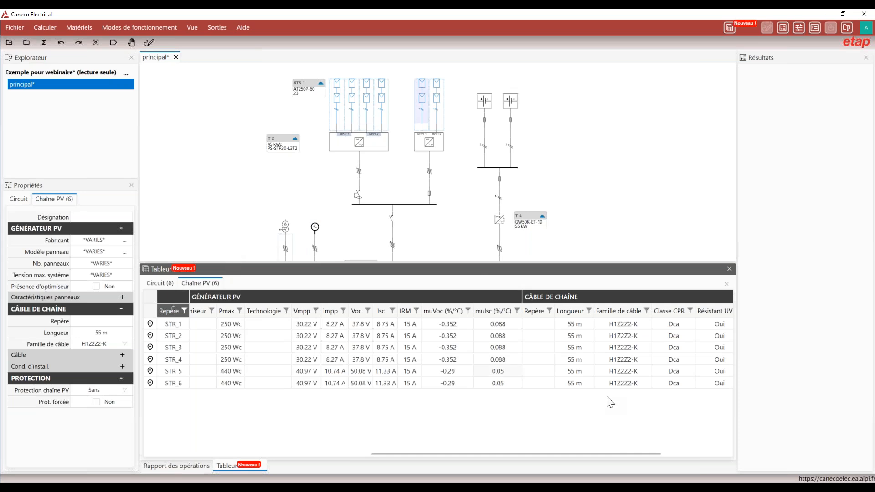
pyautogui.click(507, 454)
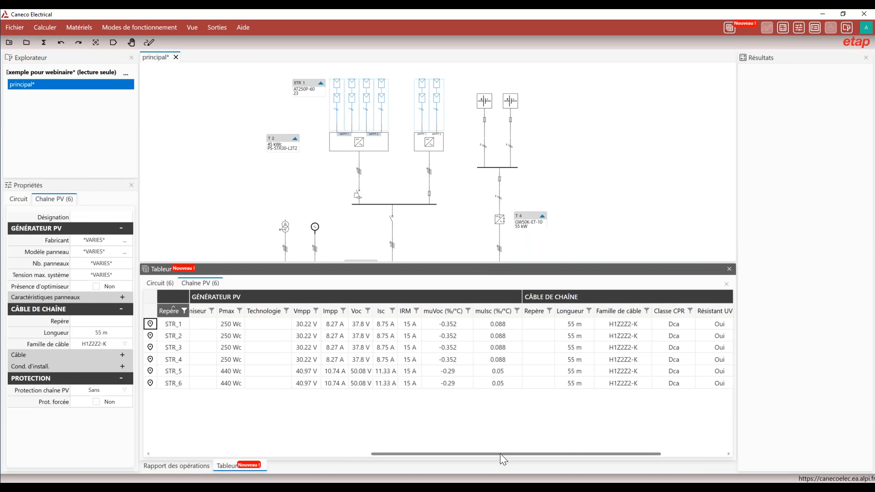
pyautogui.moveTo(500, 453); pyautogui.dragTo(281, 453)
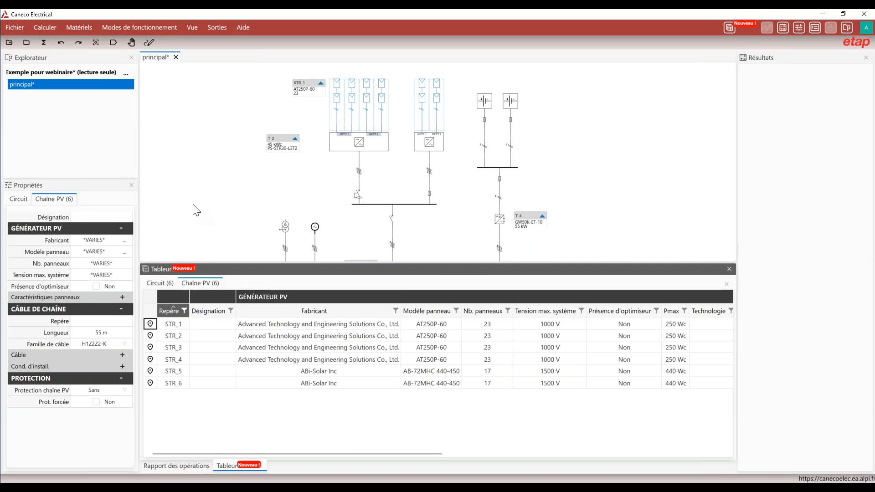
pyautogui.moveTo(287, 270); pyautogui.dragTo(394, 237)
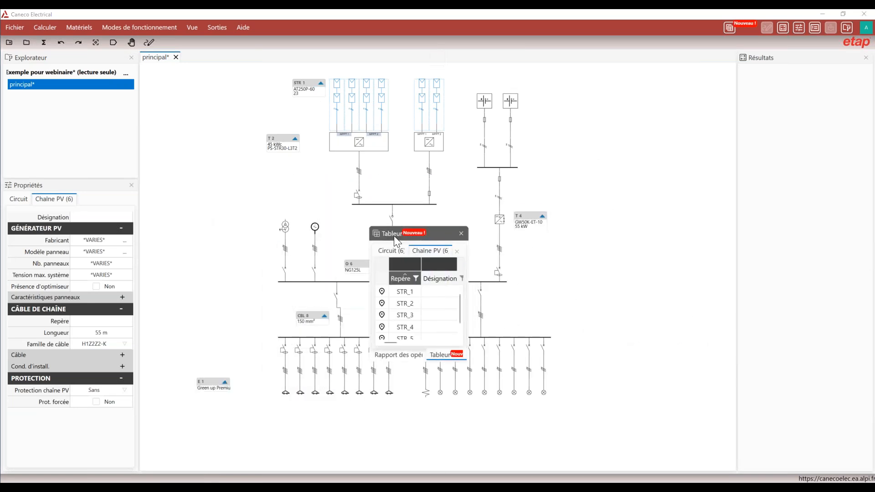
pyautogui.click(462, 234)
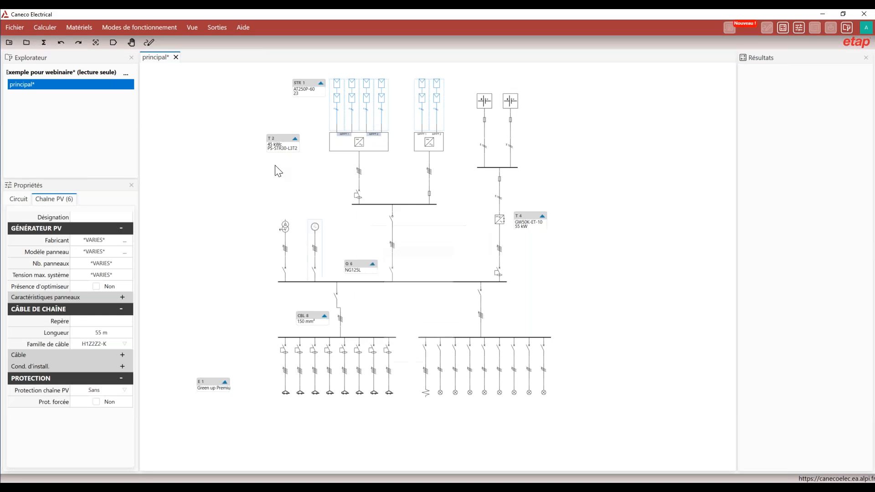
# Try to create a plan named "Enedis" in the read-only example project, and check the project's available actions.
pyautogui.click(150, 44)
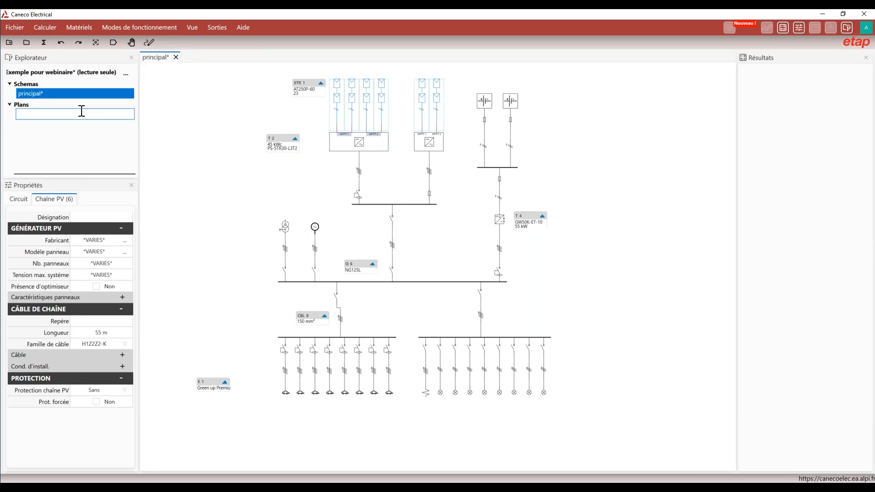
pyautogui.write('Enedis')
pyautogui.press('Return')
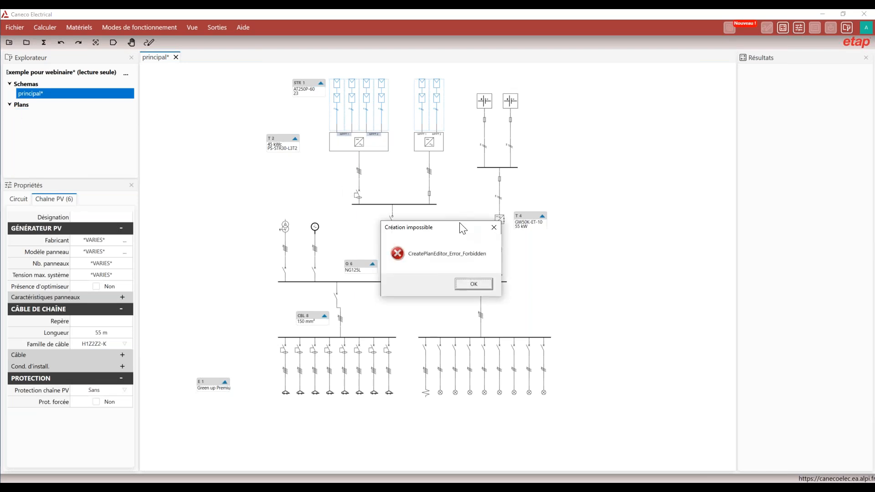
pyautogui.click(494, 227)
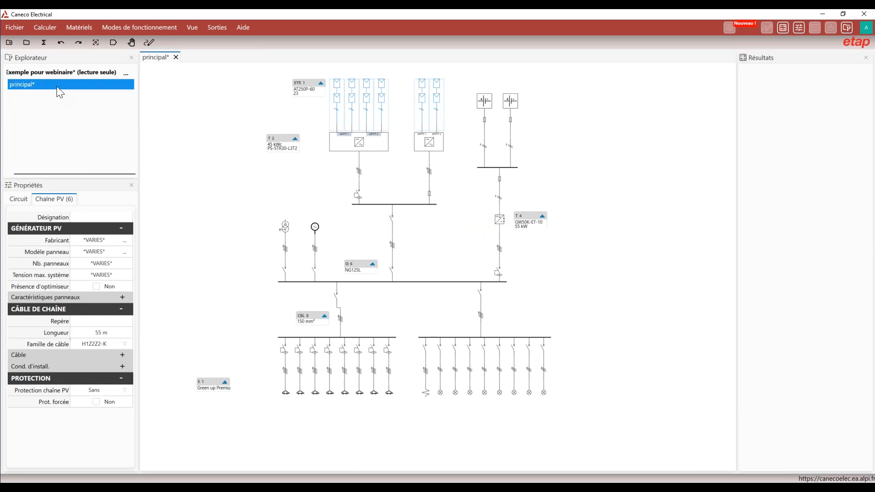
pyautogui.click(56, 87)
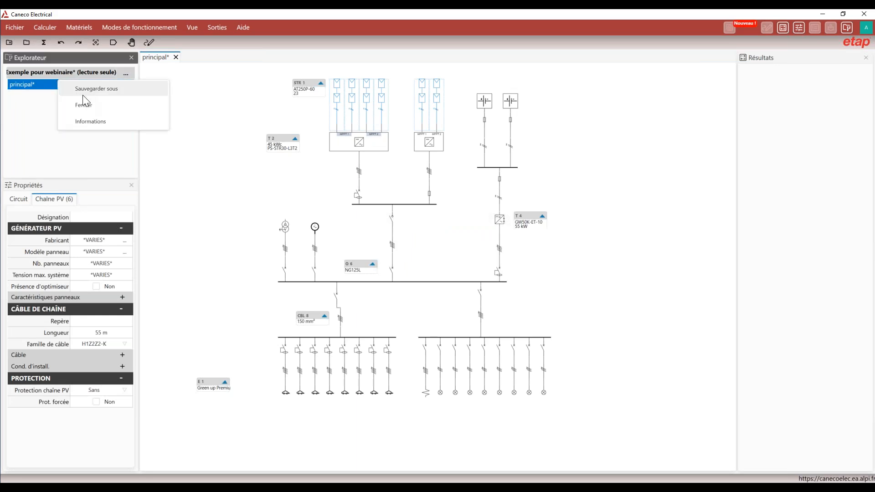
pyautogui.click(86, 84)
pyautogui.scroll(-1, 560, 231)
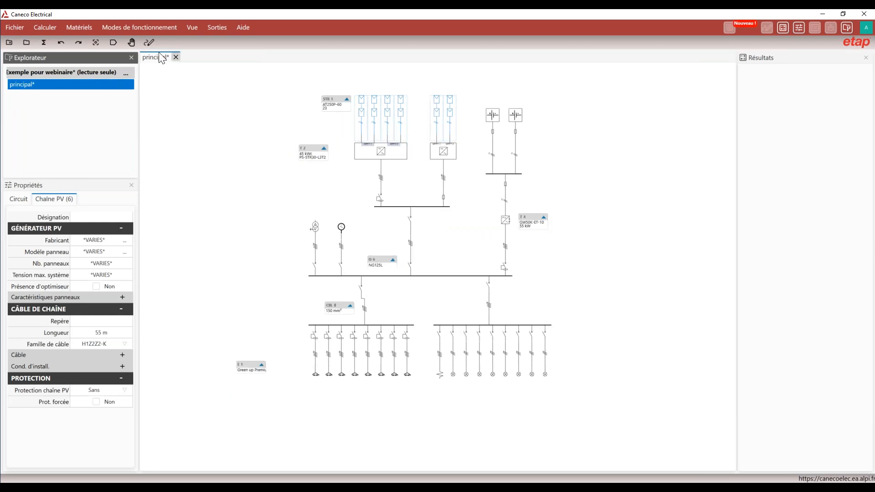
# Open the existing project "Demo Webinar" from the project list.
pyautogui.click(19, 46)
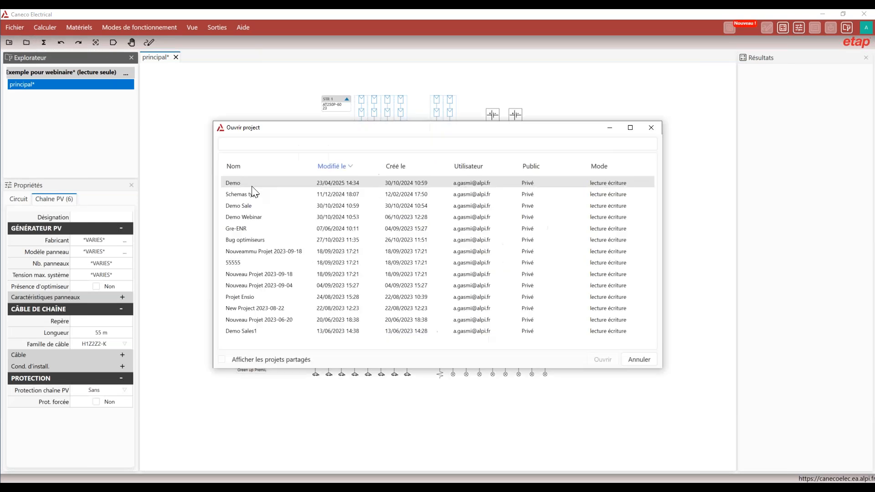
pyautogui.click(448, 215)
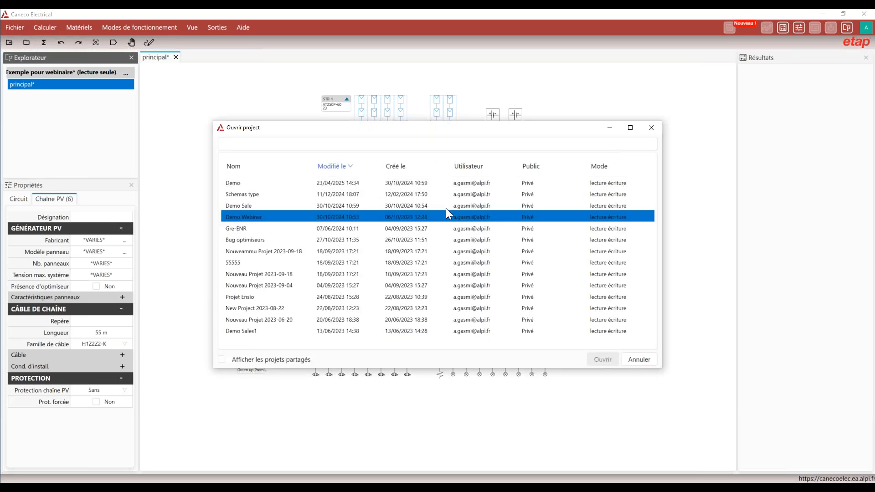
pyautogui.doubleClick(447, 213)
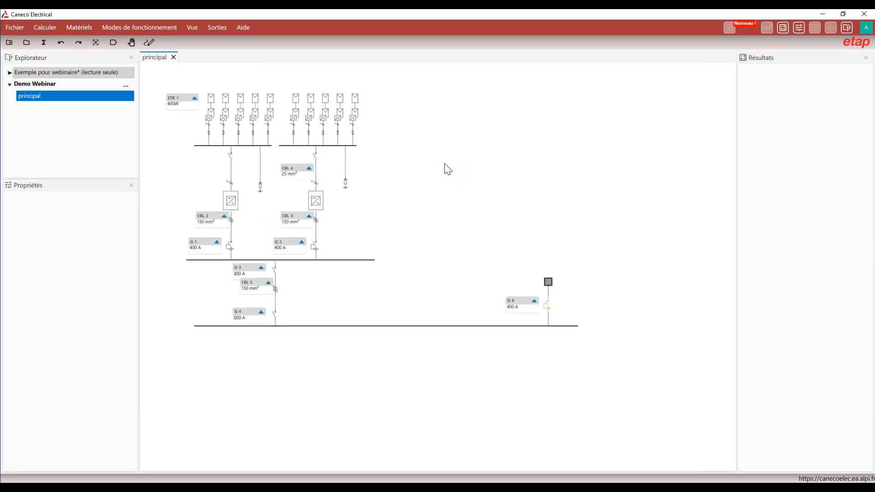
# Create a plan named "Enedis" from the principal schema of Demo Webinar.
pyautogui.click(151, 43)
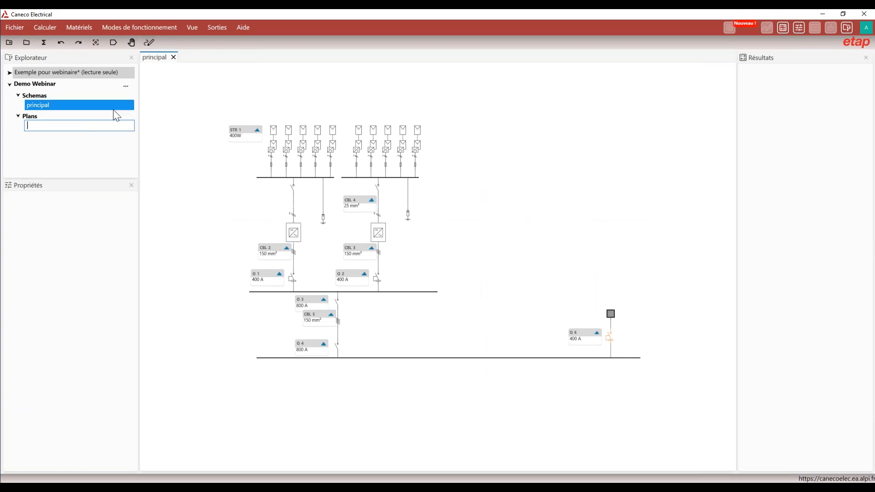
pyautogui.write('Enedis')
pyautogui.press('Return')
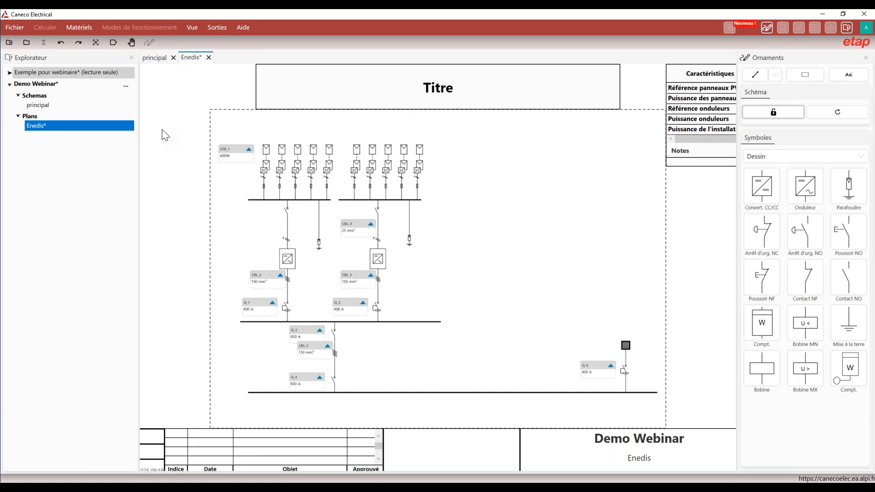
# Return to the principal schema of Demo Webinar and move the floating spreadsheet window below the diagram.
pyautogui.doubleClick(36, 105)
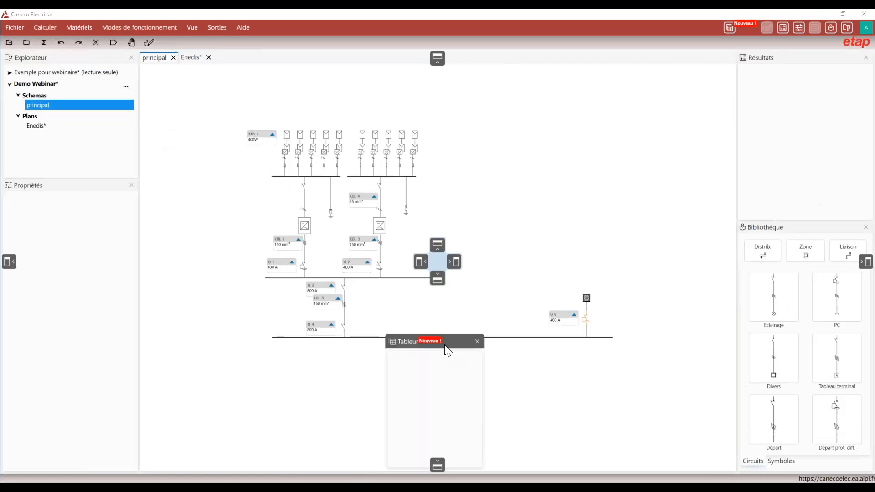
pyautogui.moveTo(448, 350); pyautogui.dragTo(424, 420)
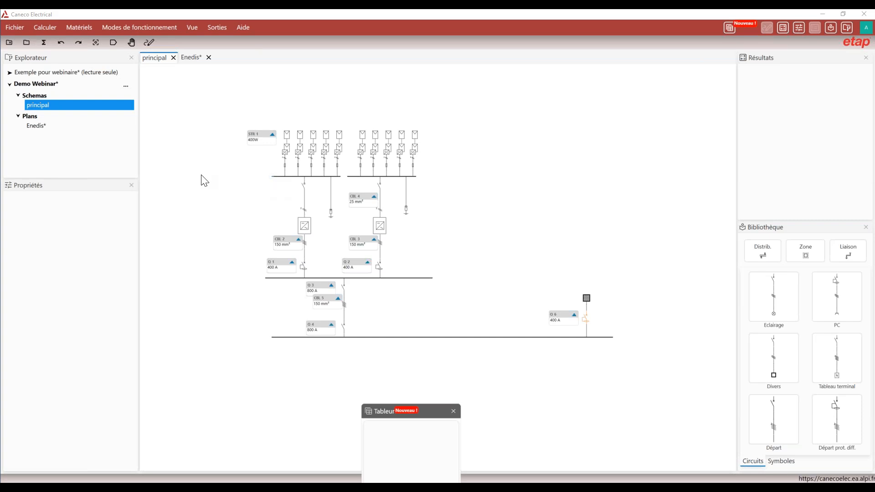
# Move the "Caractéristiques de l'installation" table in the Enedis plan inward, over the right edge of the schema frame.
pyautogui.click(41, 126)
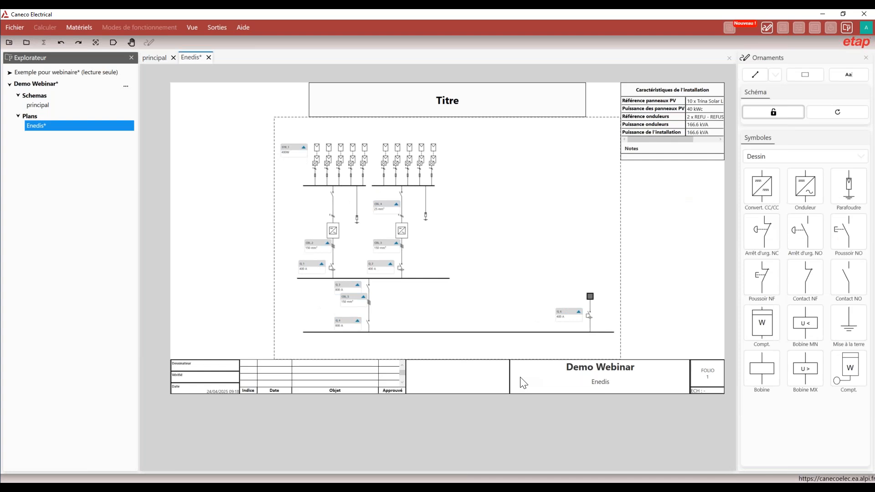
pyautogui.click(648, 158)
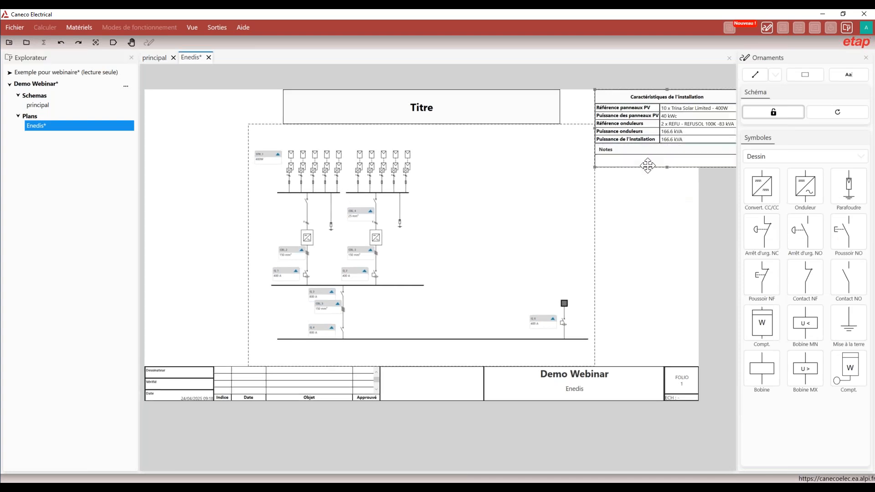
pyautogui.moveTo(648, 166); pyautogui.dragTo(559, 213)
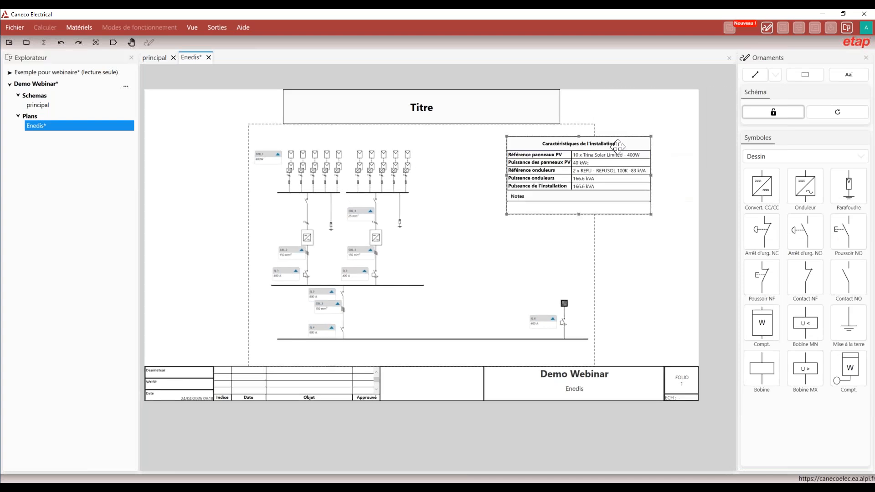
pyautogui.click(49, 104)
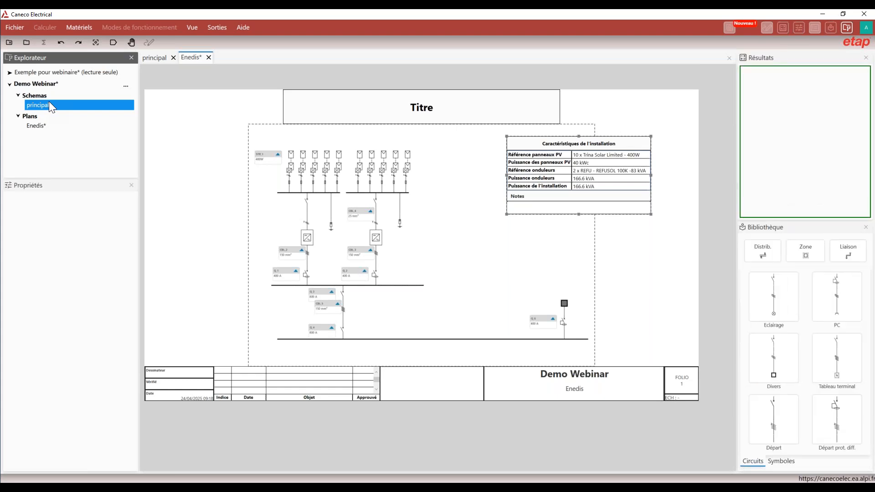
pyautogui.click(30, 125)
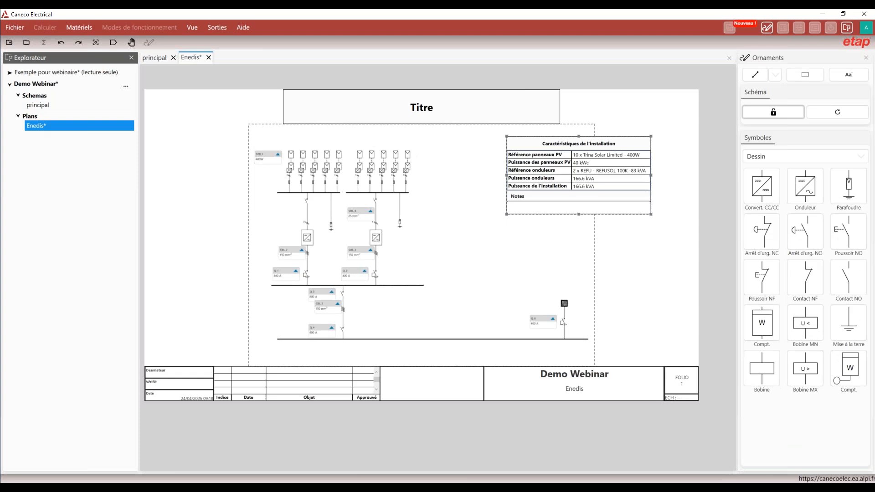
# Draw a green-yellow dashed line from the branch above the Q6 breaker to the last PV string, and place a Compt. symbol above that branch.
pyautogui.click(767, 116)
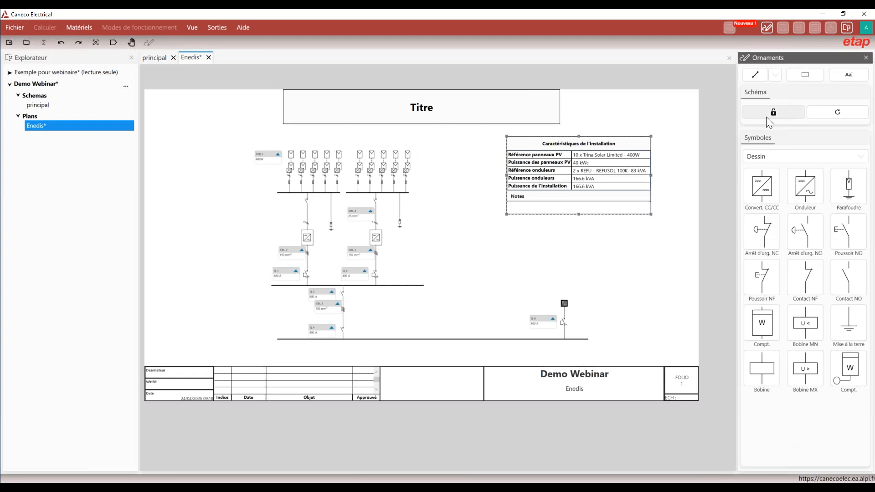
pyautogui.click(775, 75)
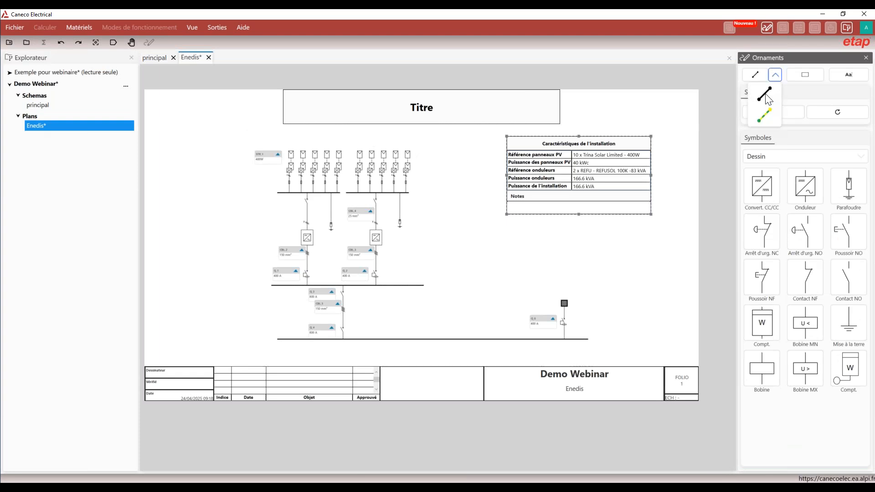
pyautogui.click(765, 116)
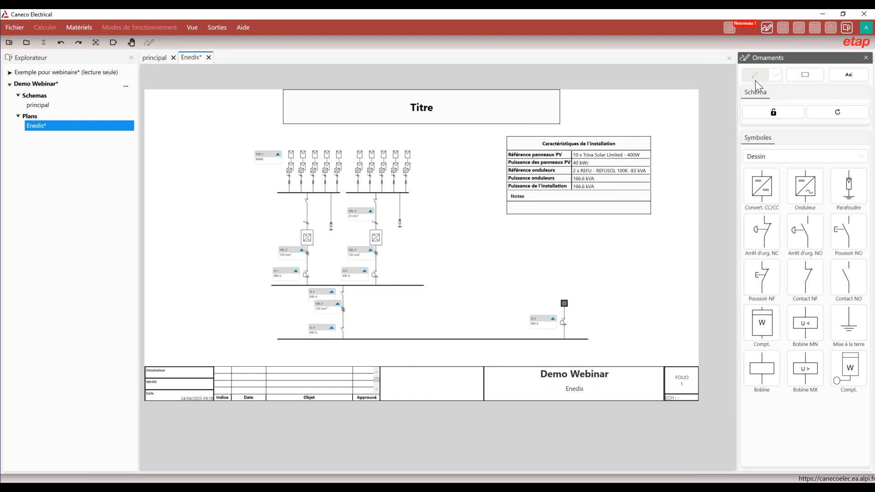
pyautogui.click(755, 79)
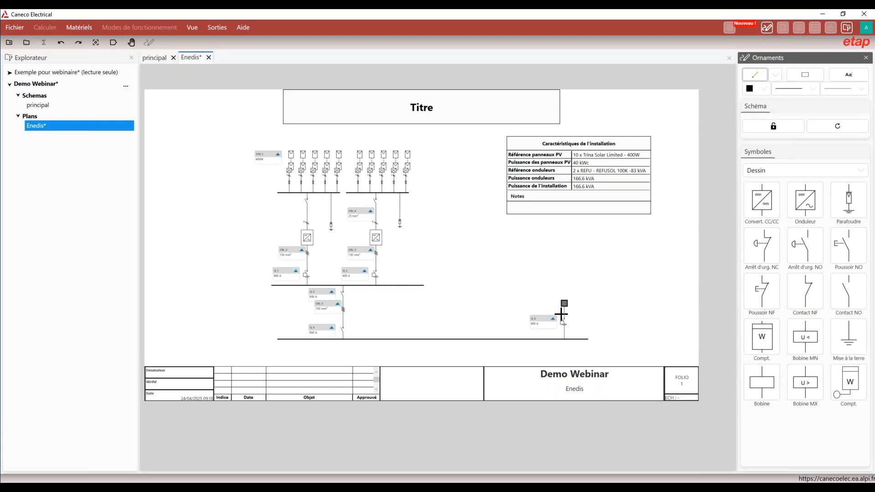
pyautogui.click(562, 314)
pyautogui.click(436, 309)
pyautogui.click(437, 166)
pyautogui.click(404, 166)
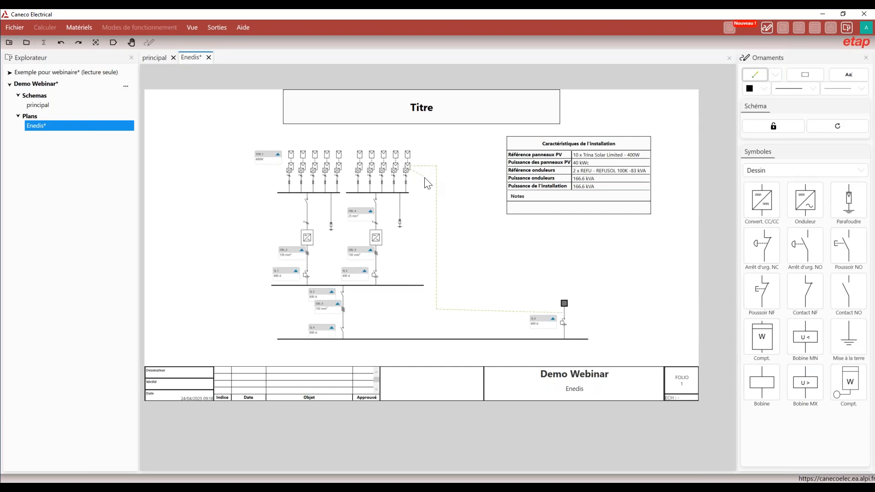
pyautogui.press('Escape')
pyautogui.moveTo(762, 323); pyautogui.dragTo(534, 268)
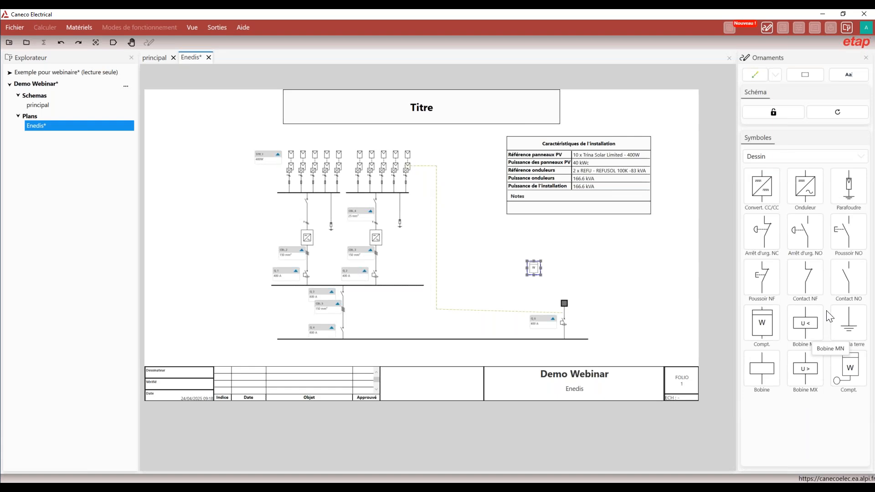
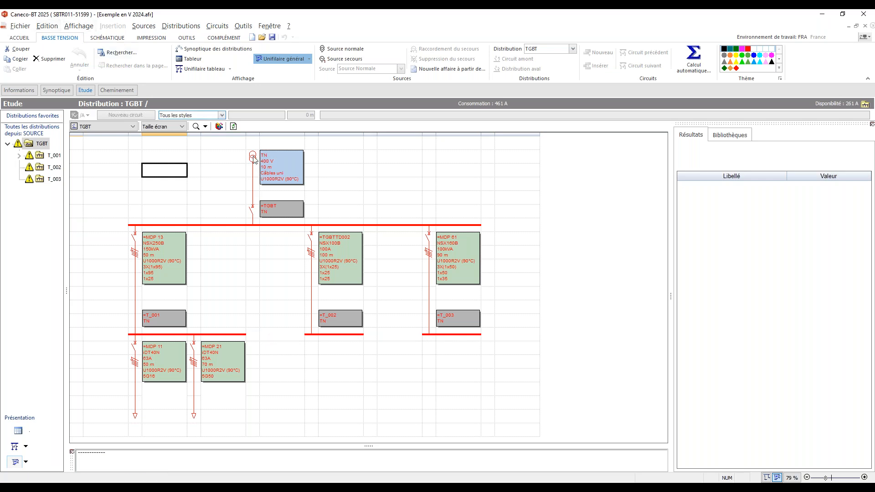
# In Caneco-BT, set the low-voltage network standard of the transformer source feeding TGBT to C15100 2024.
pyautogui.click(253, 158)
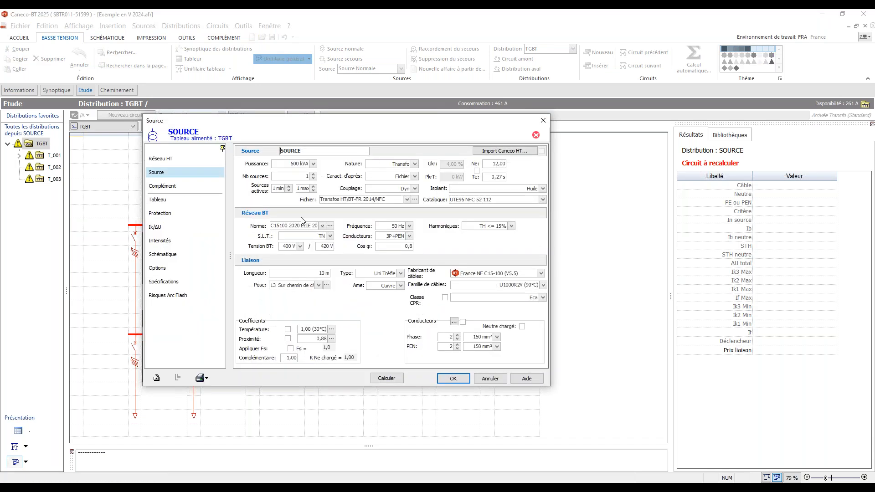
pyautogui.moveTo(336, 127); pyautogui.dragTo(461, 88)
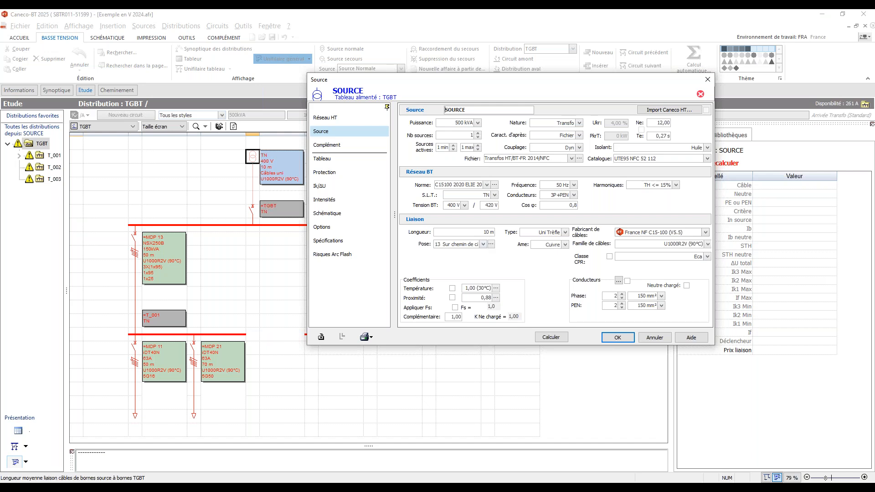
pyautogui.click(487, 185)
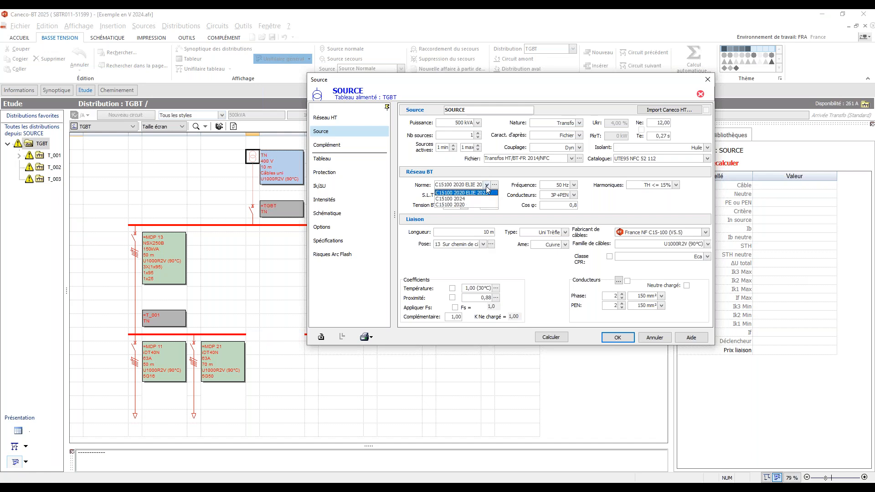
pyautogui.click(443, 200)
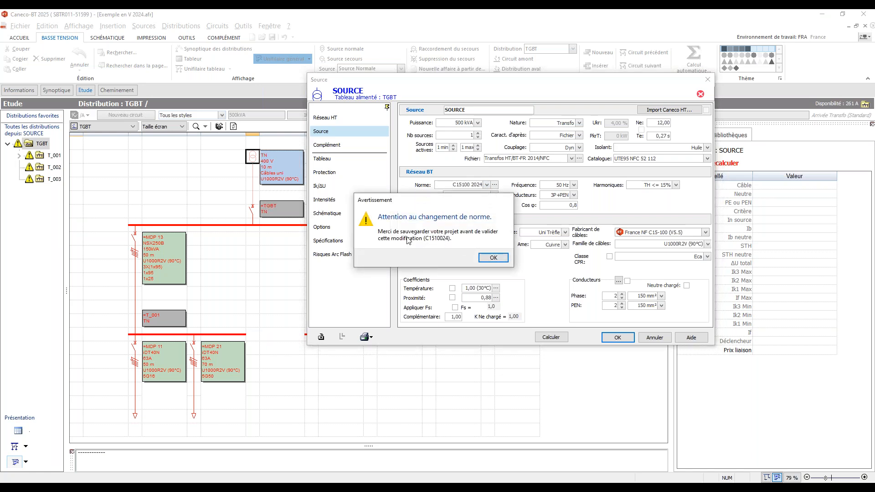
pyautogui.click(494, 258)
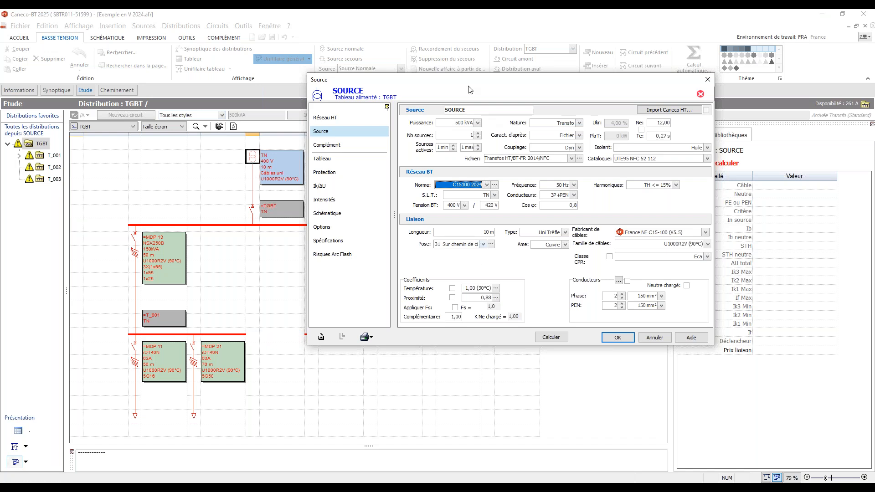
pyautogui.moveTo(474, 86); pyautogui.dragTo(465, 84)
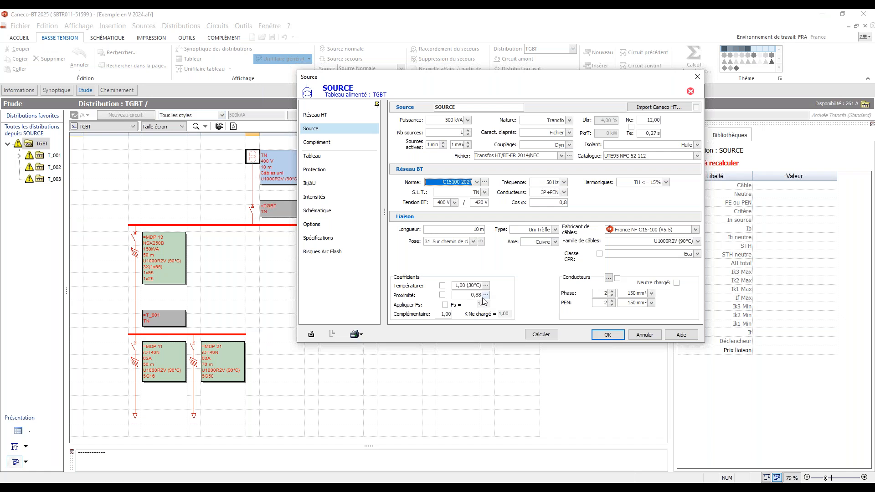
# Examine the help on installation methods and the mapping between the NF C15100 and NF C15100 2024 method numbers.
pyautogui.click(481, 242)
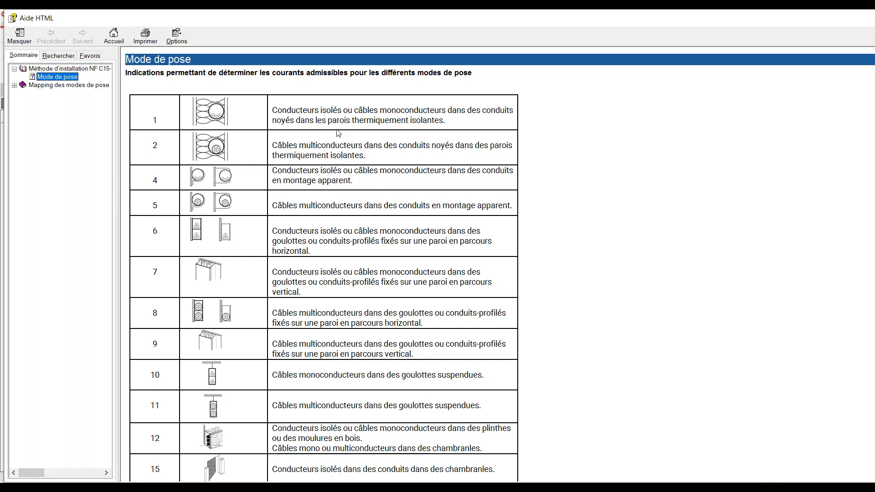
pyautogui.scroll(-5, 272, 200)
pyautogui.scroll(5, 272, 201)
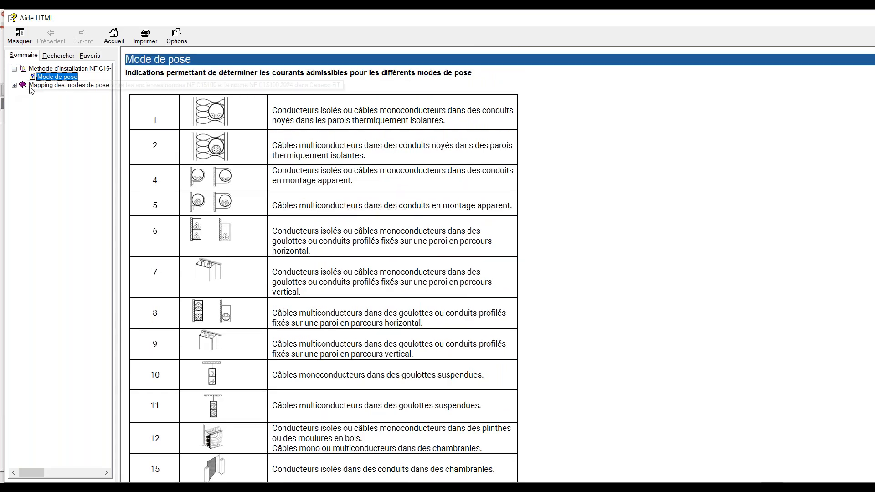
pyautogui.click(14, 85)
pyautogui.click(32, 94)
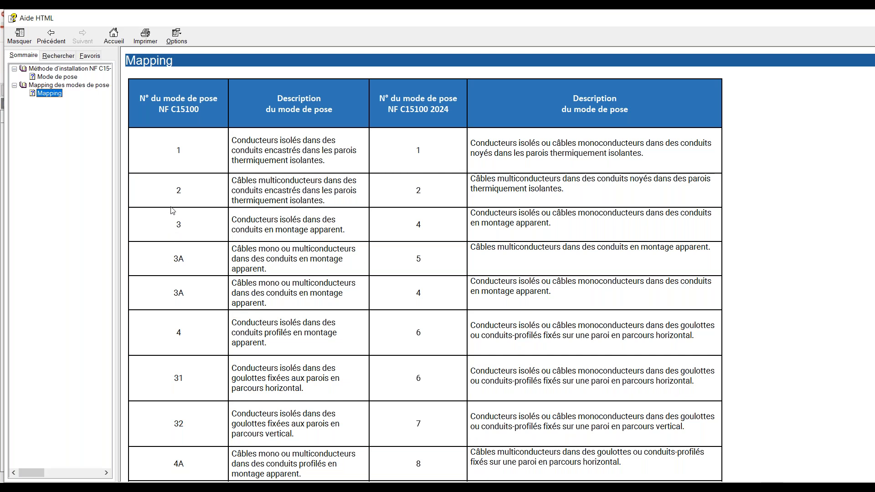
pyautogui.scroll(-1, 174, 223)
pyautogui.scroll(-10, 175, 223)
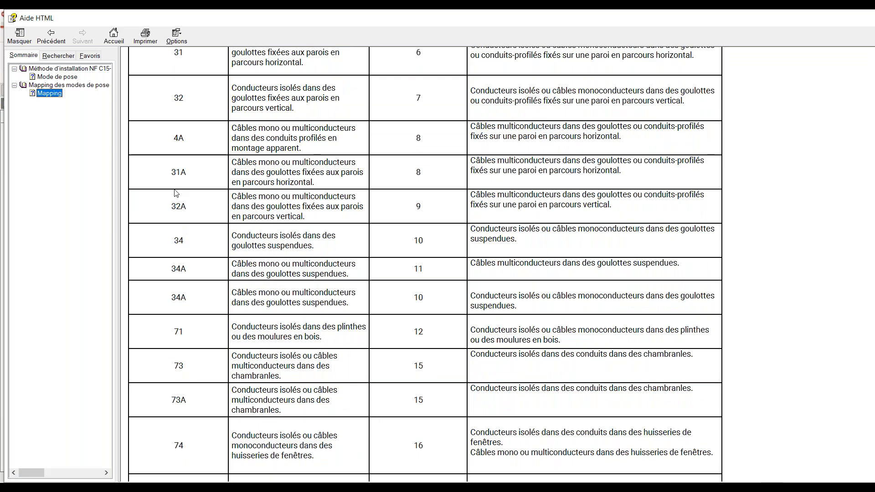
pyautogui.scroll(-5, 176, 192)
pyautogui.scroll(-10, 177, 212)
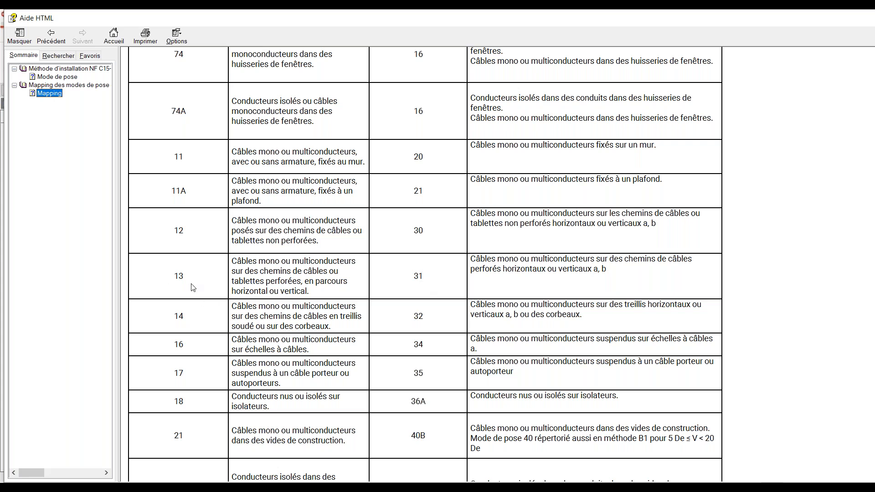
pyautogui.scroll(-2, 191, 286)
pyautogui.scroll(-6, 180, 285)
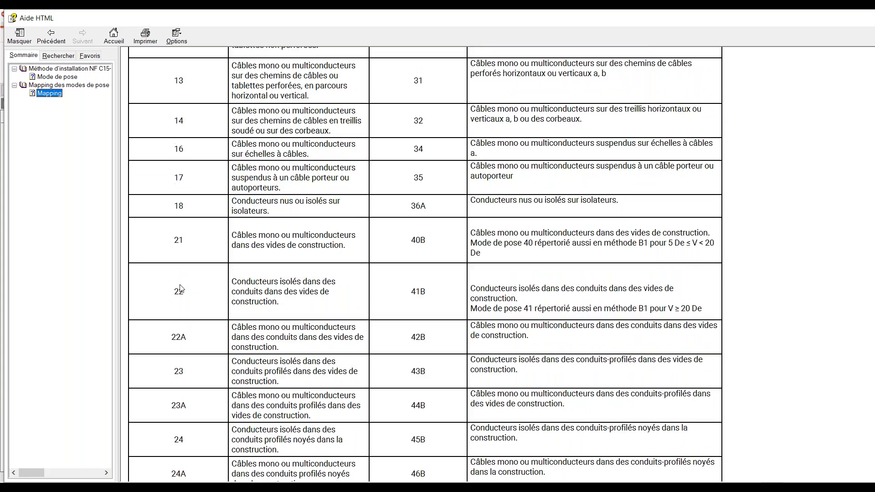
pyautogui.scroll(-15, 178, 285)
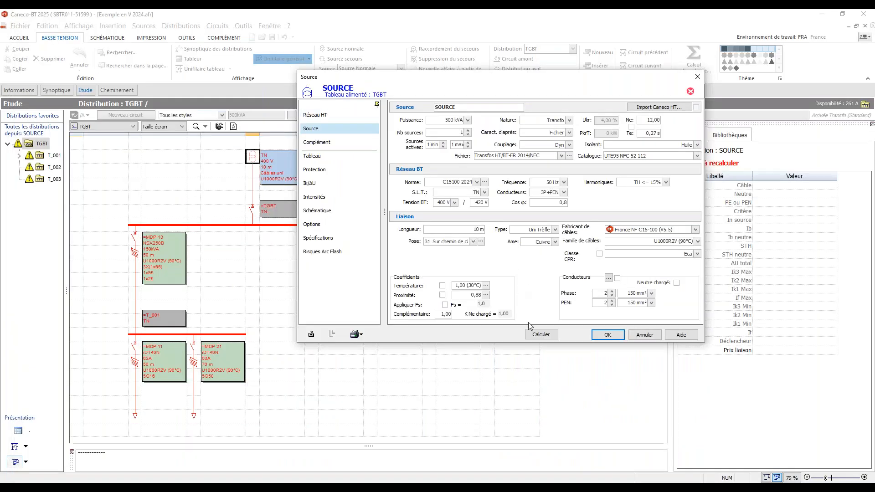
# Calculate the source under the C15100 2024 standard and validate its settings.
pyautogui.click(538, 335)
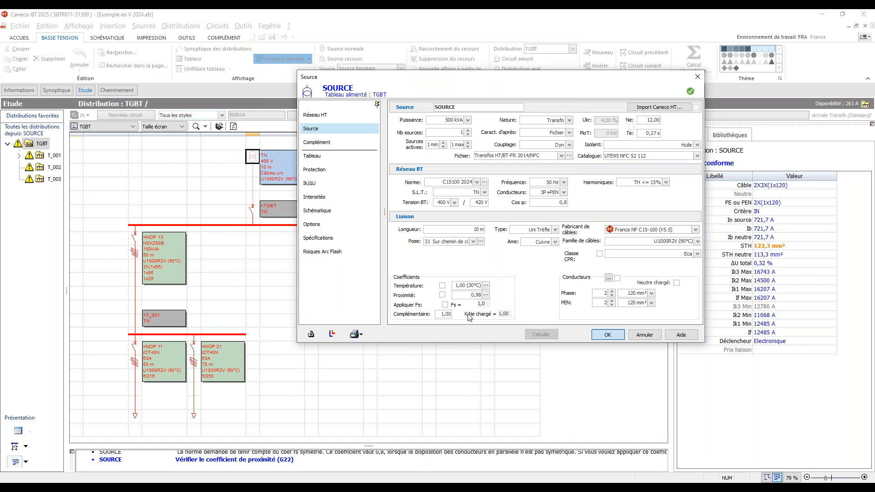
pyautogui.press('Return')
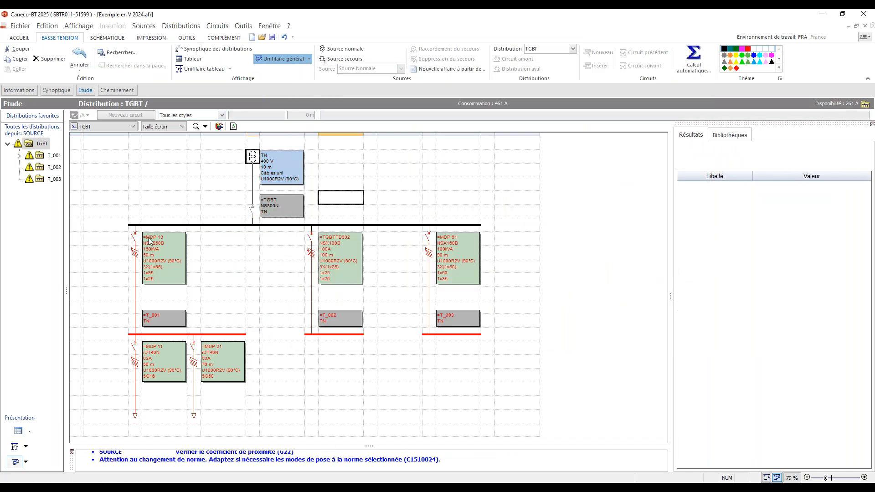
# For circuit MDP 13, set the number of additional touching circuits to 6 in the proximity coefficient calculation.
pyautogui.click(136, 262)
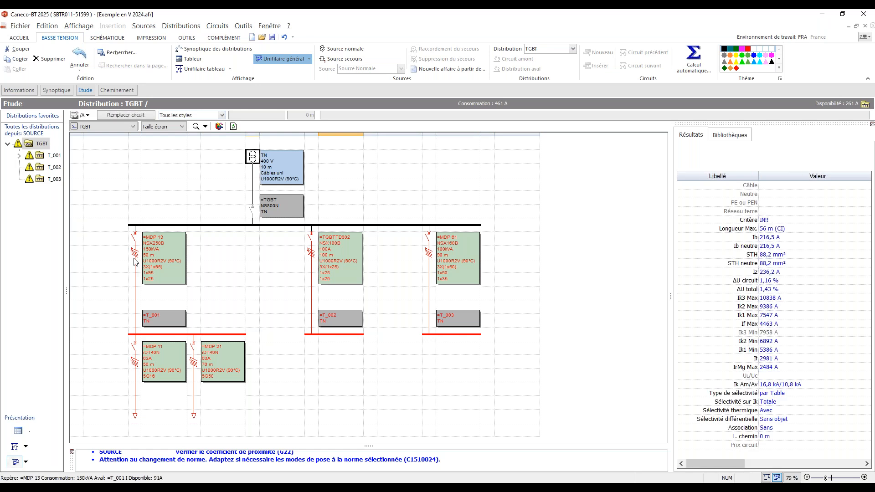
pyautogui.doubleClick(136, 262)
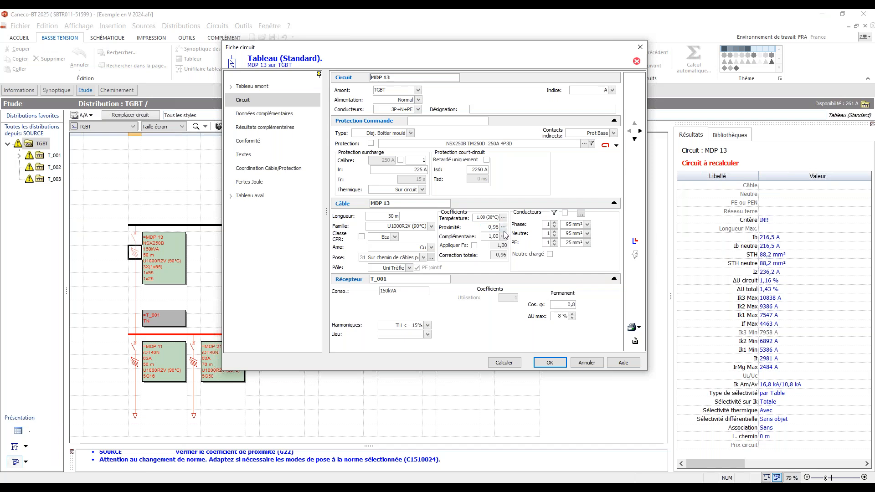
pyautogui.click(503, 227)
pyautogui.moveTo(306, 123); pyautogui.dragTo(461, 89)
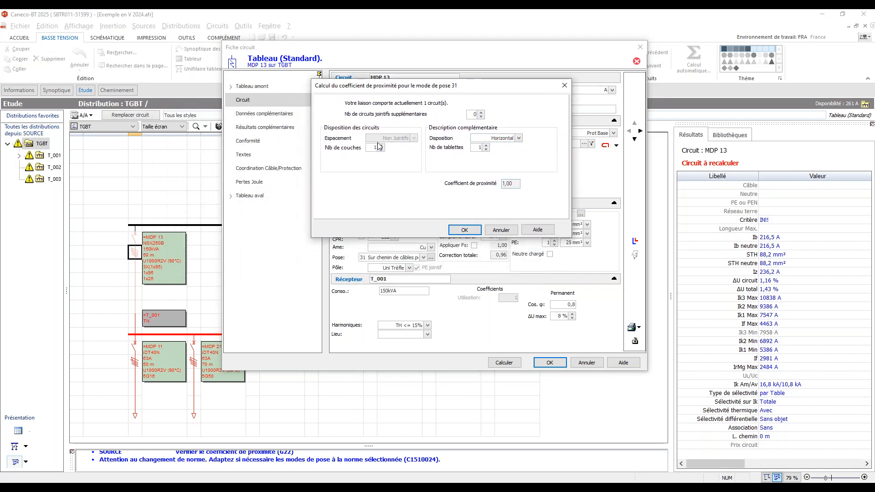
pyautogui.click(481, 113)
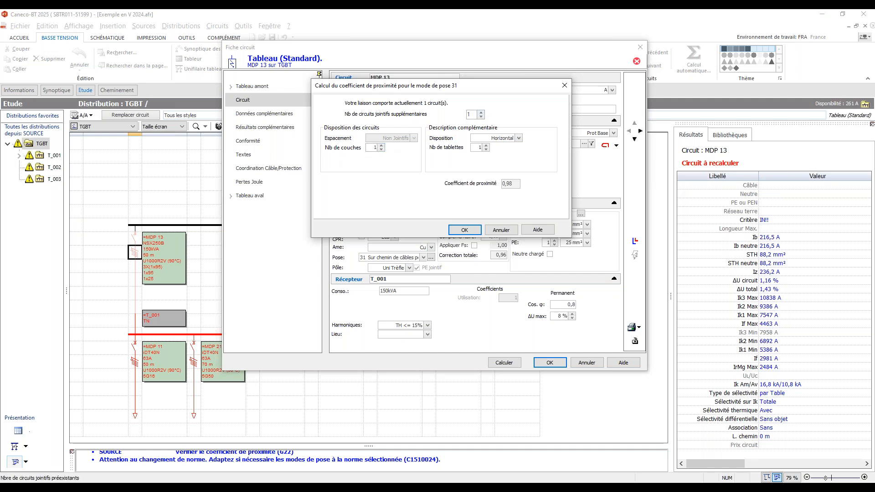
pyautogui.click(482, 113)
pyautogui.press('Tab')
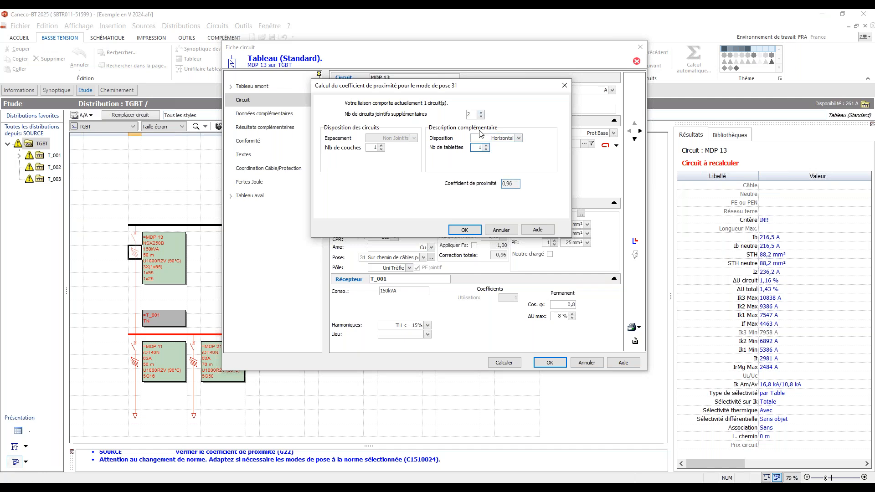
pyautogui.click(481, 113)
pyautogui.click(481, 112)
pyautogui.click(480, 112)
pyautogui.click(481, 112)
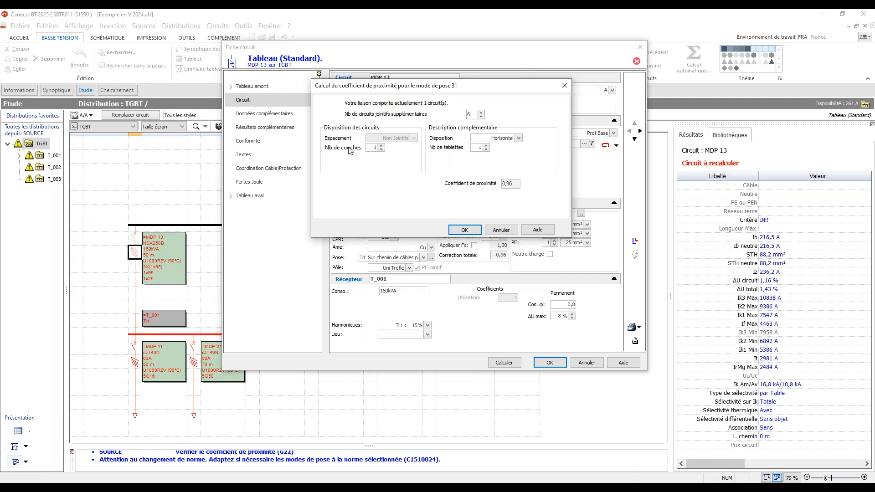
# Set the number of trays to 3 and disable the "Distance inter tablettes respectée" option for MDP 13's proximity coefficient.
pyautogui.click(487, 146)
pyautogui.click(487, 146)
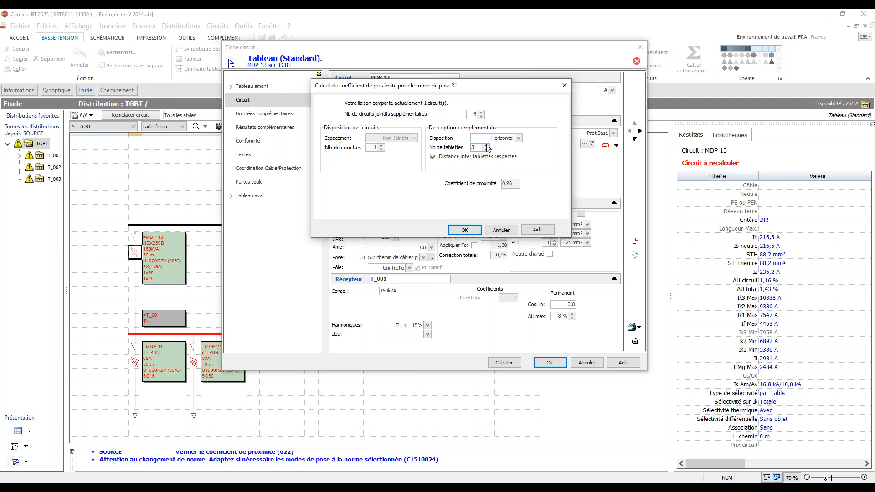
pyautogui.click(434, 157)
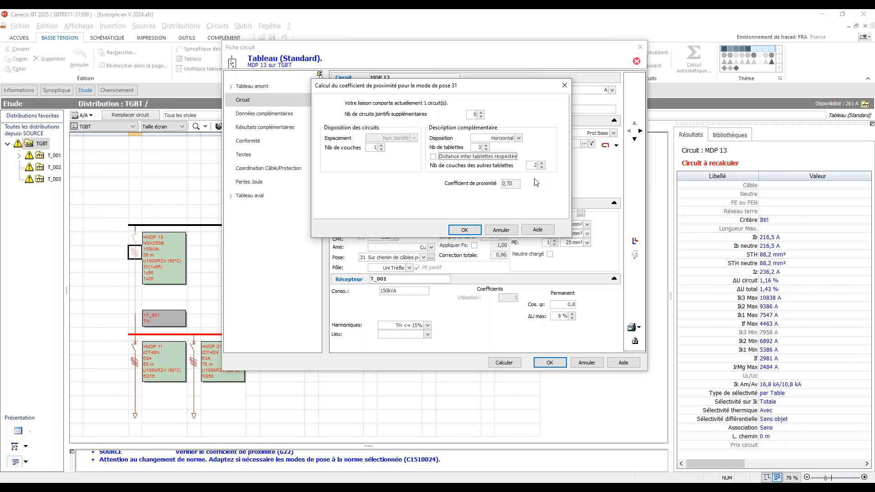
# Set the number of layers on the other trays to 3 for MDP 13's proximity coefficient and validate the circuit sheet.
pyautogui.click(382, 150)
pyautogui.click(542, 168)
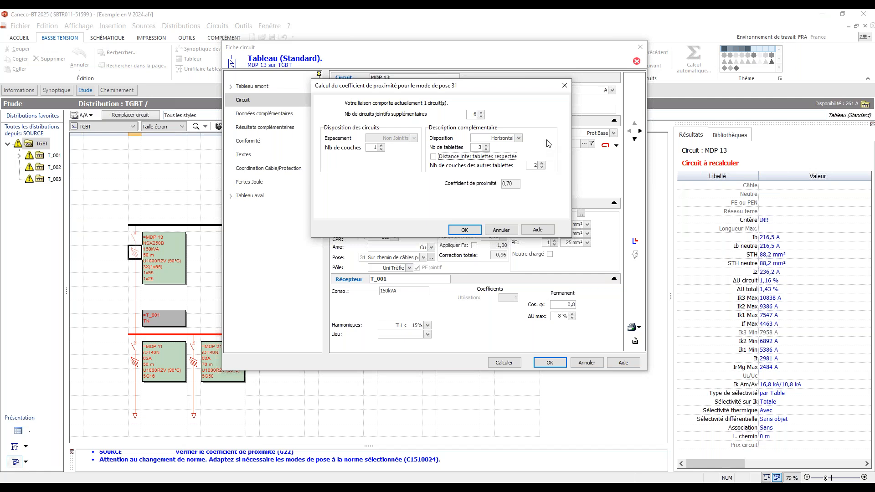
pyautogui.doubleClick(532, 165)
pyautogui.write('3')
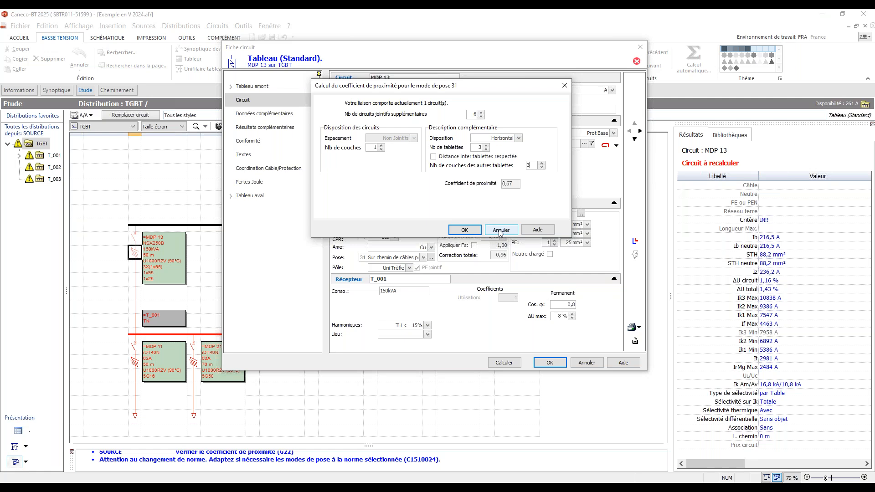
pyautogui.click(464, 230)
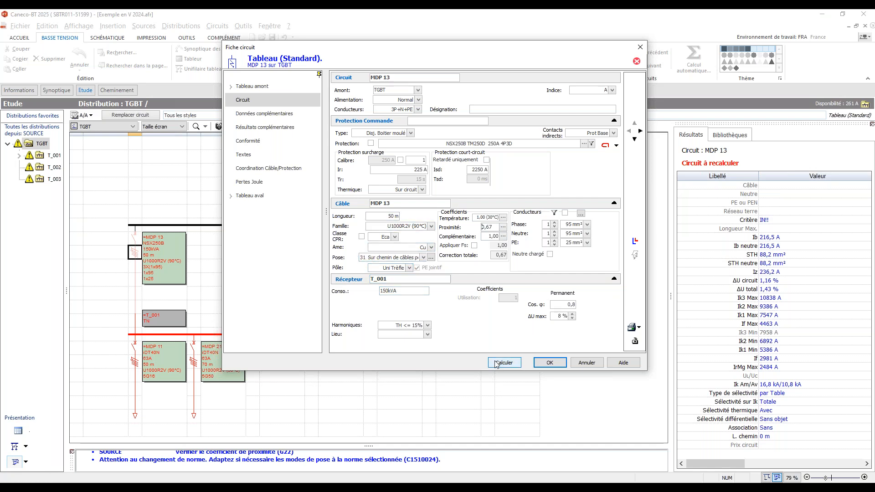
pyautogui.click(550, 363)
pyautogui.click(256, 281)
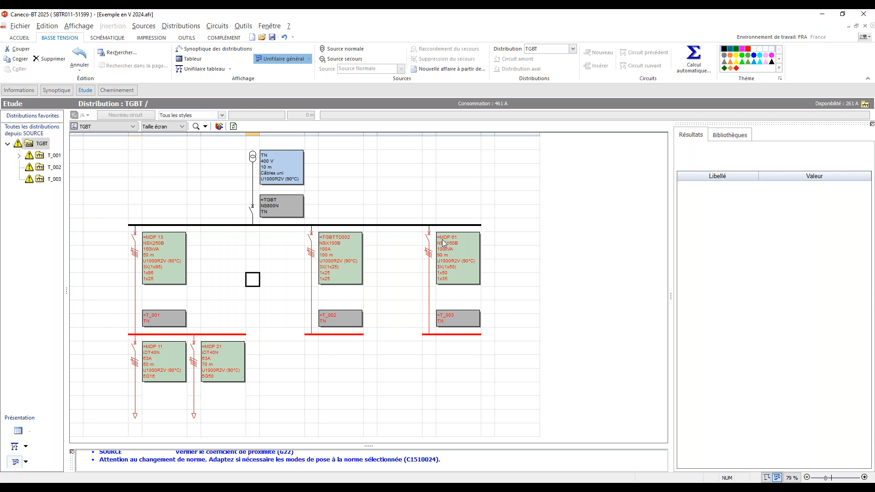
# Review the installation methods and proximity coefficients in the circuit sheets of MDP 61 and MDP 11.
pyautogui.click(429, 266)
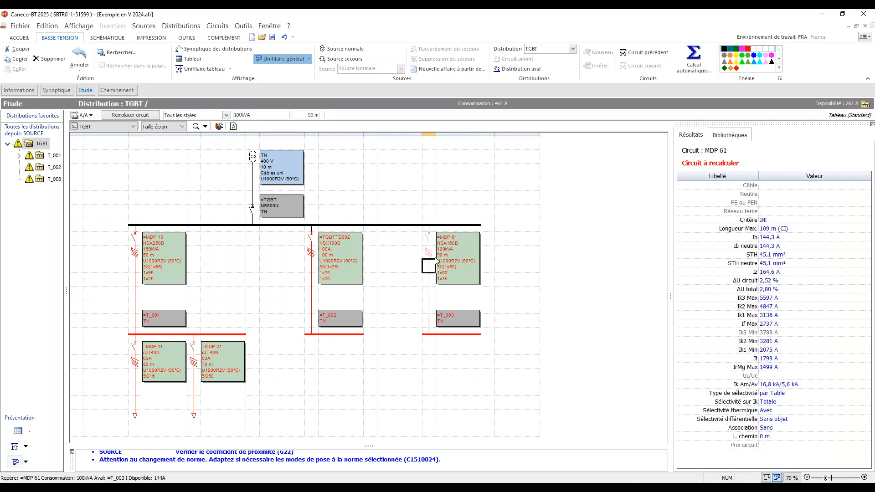
pyautogui.doubleClick(447, 254)
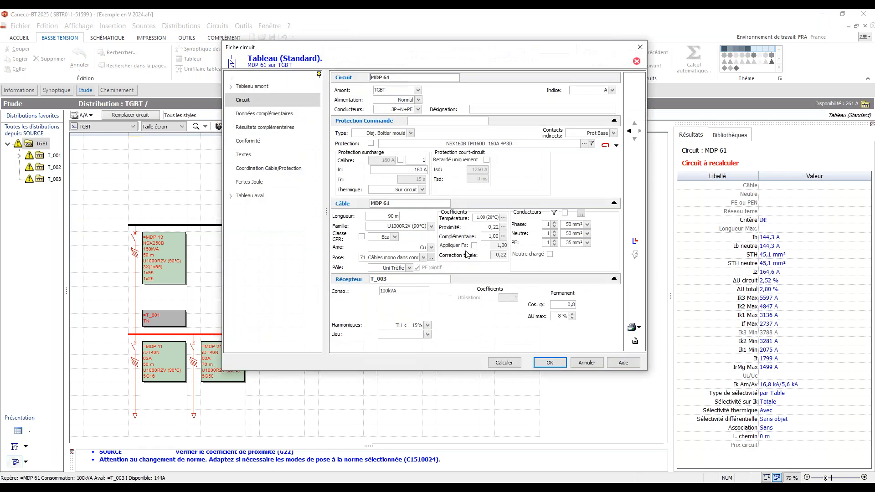
pyautogui.click(363, 258)
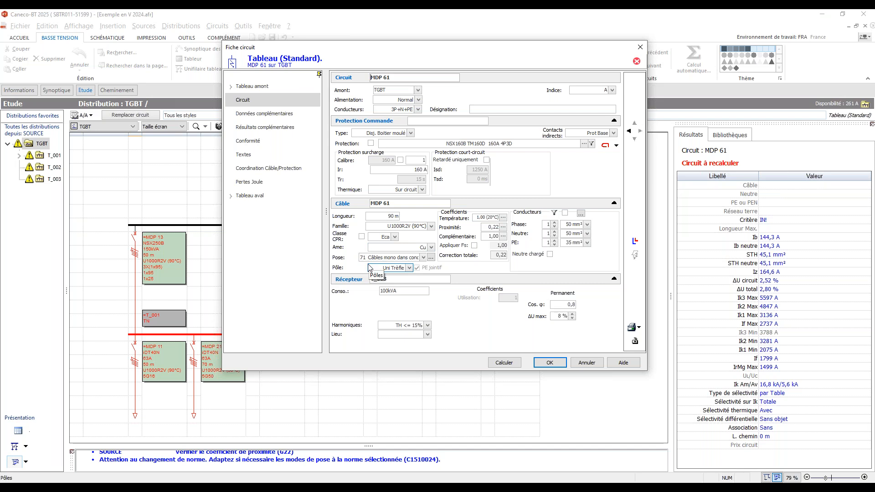
pyautogui.click(554, 362)
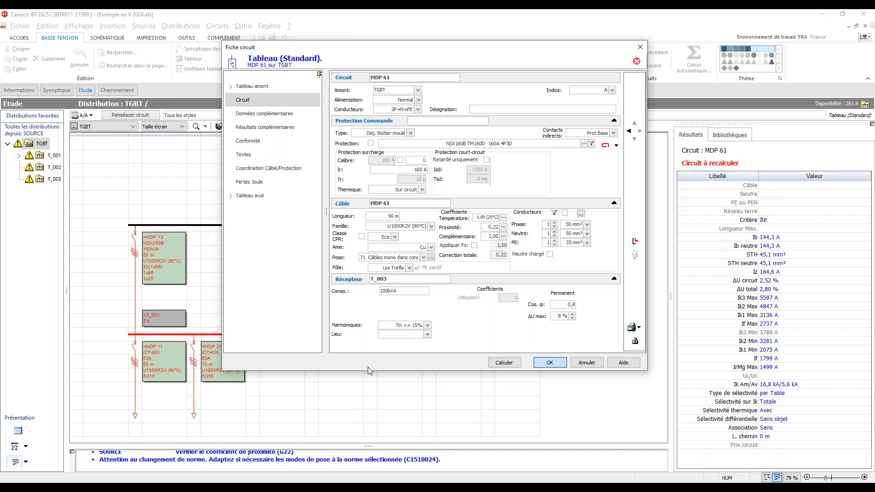
pyautogui.doubleClick(135, 362)
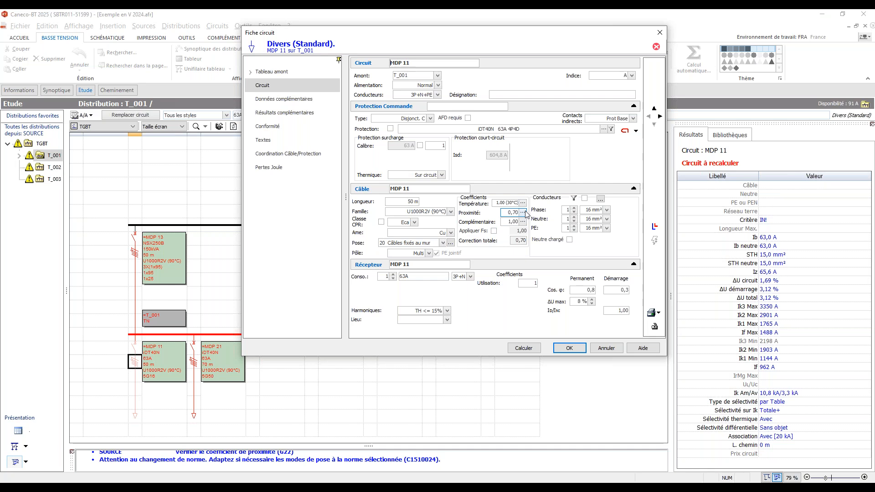
pyautogui.click(568, 349)
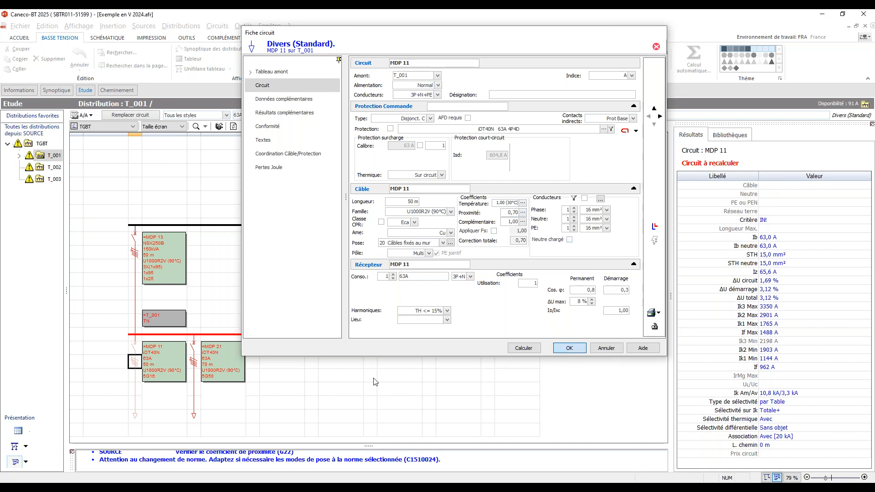
pyautogui.click(226, 297)
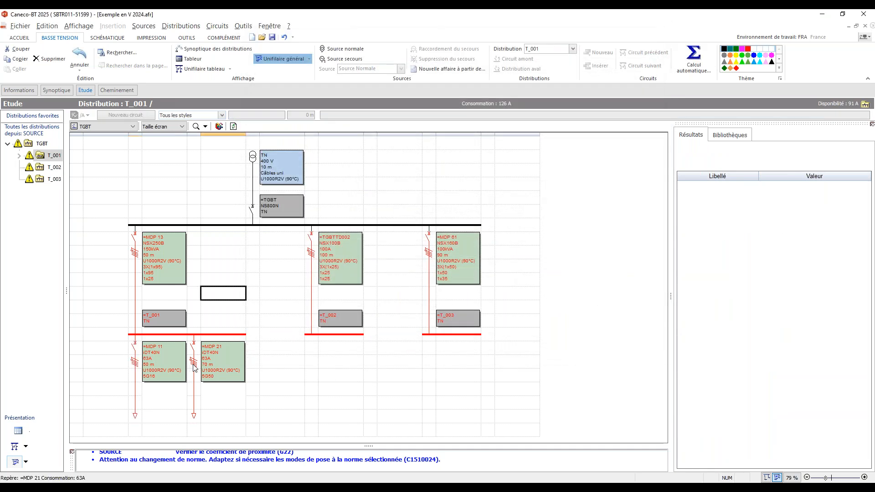
# Examine MDP 21's installation method and compare it with the help's mapping of NF C15100 to NF C15100 2024 method numbers.
pyautogui.click(194, 365)
pyautogui.doubleClick(216, 370)
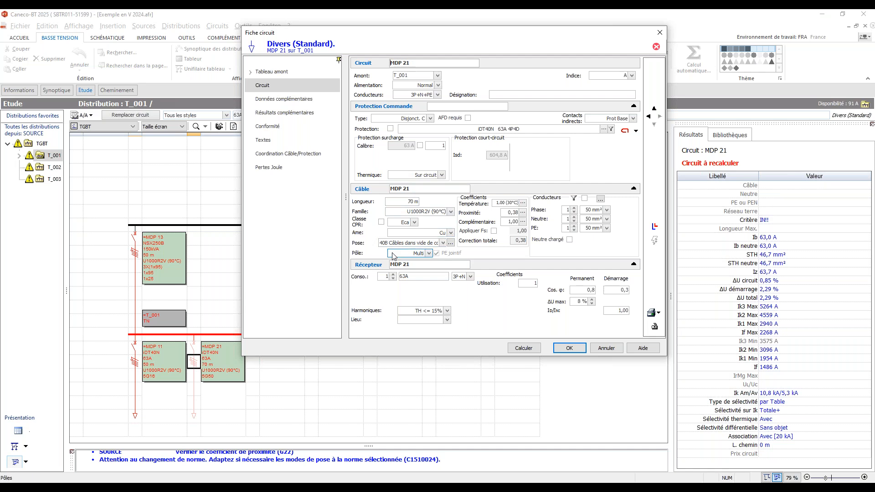
pyautogui.click(451, 243)
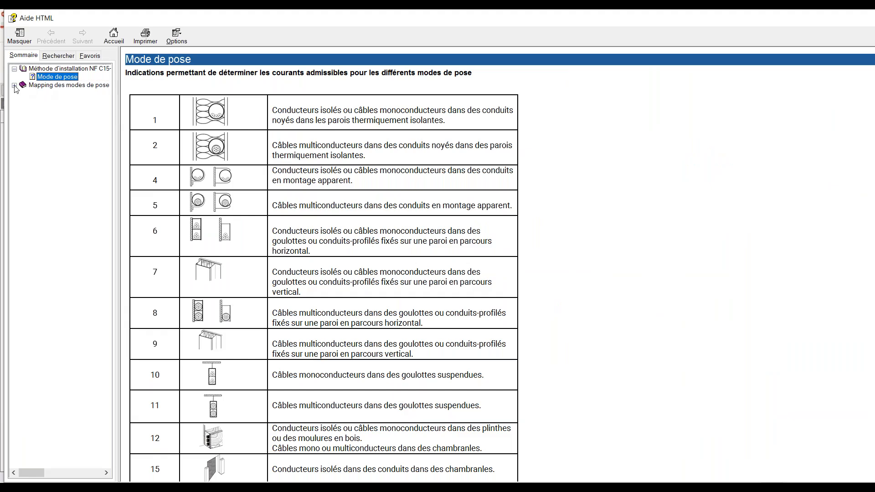
pyautogui.click(14, 85)
pyautogui.click(48, 93)
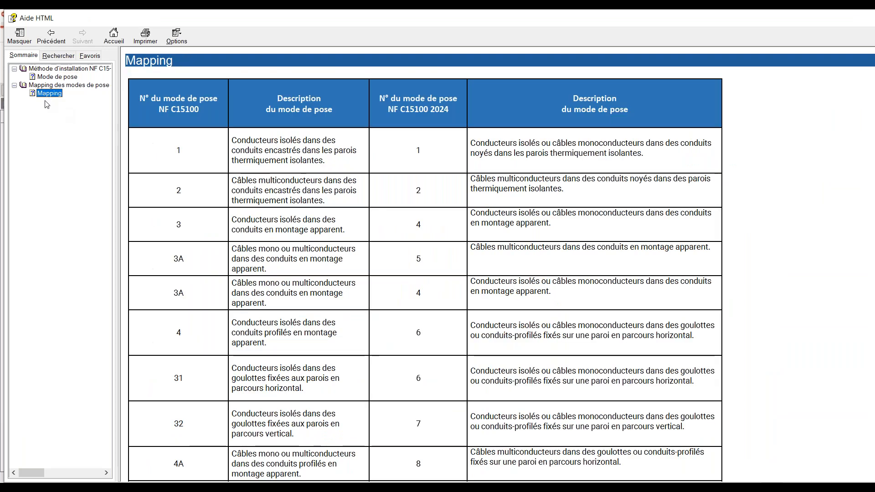
pyautogui.scroll(-5, 400, 249)
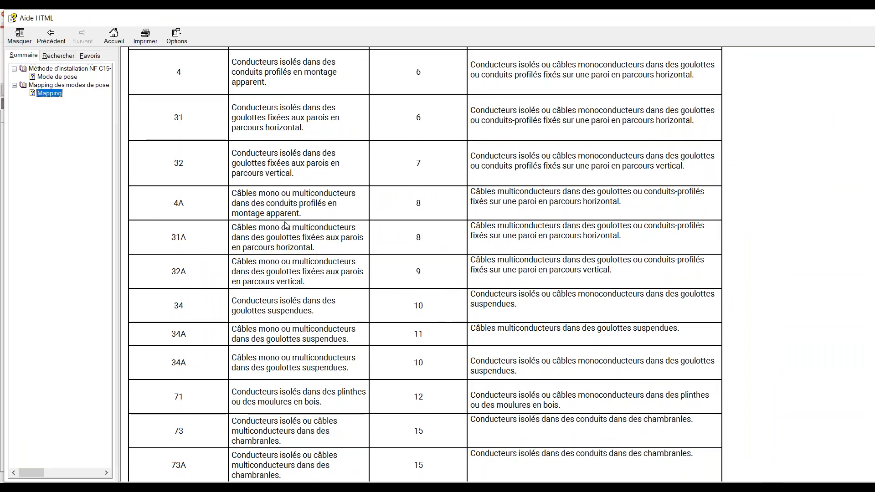
pyautogui.scroll(1, 186, 194)
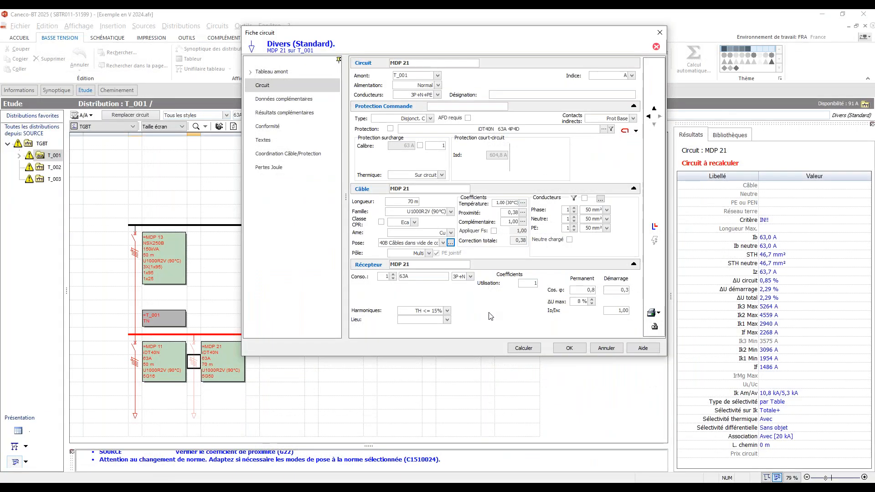
pyautogui.moveTo(416, 43); pyautogui.dragTo(439, 58)
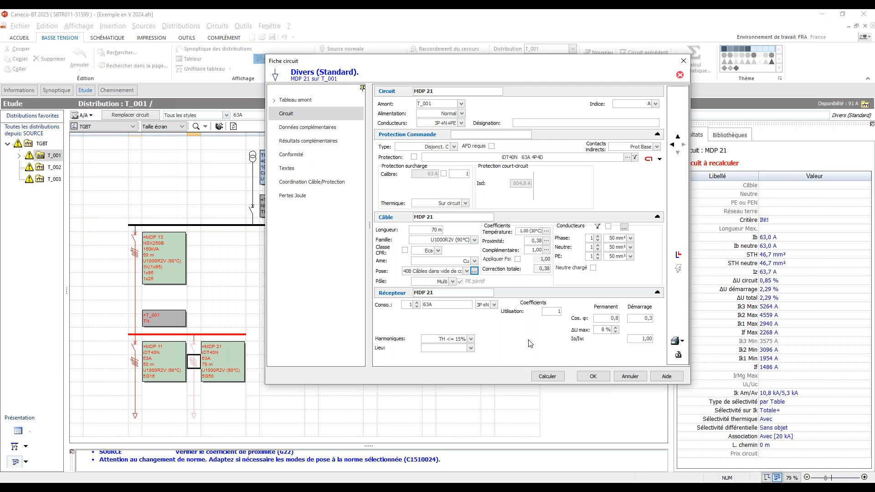
pyautogui.click(630, 377)
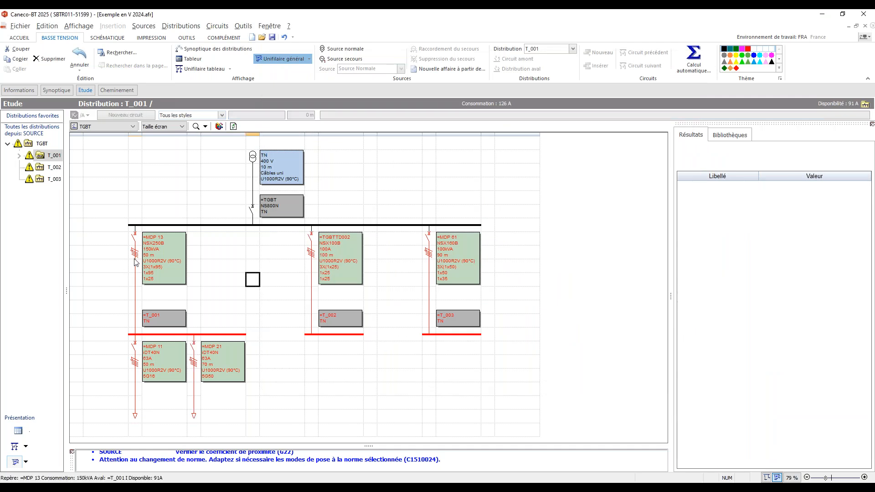
# Set the consumption of circuit MDP 13 to 100 A and calculate the circuit.
pyautogui.click(135, 260)
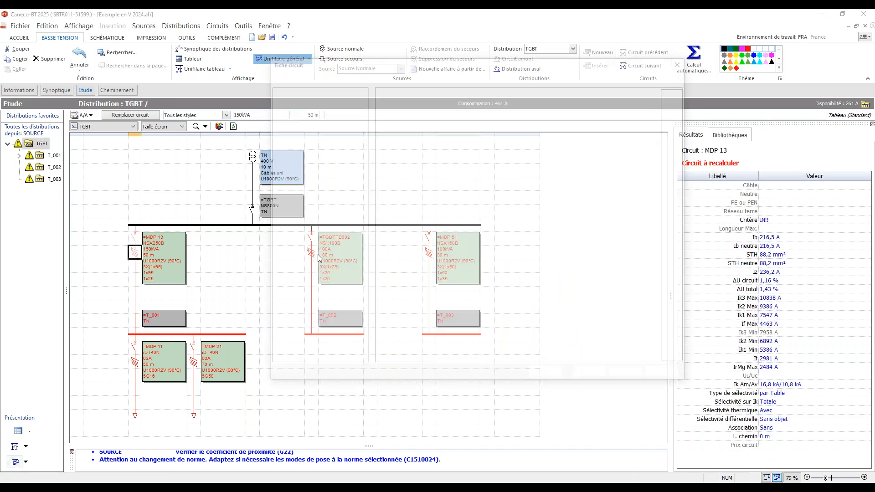
pyautogui.moveTo(390, 60); pyautogui.dragTo(395, 34)
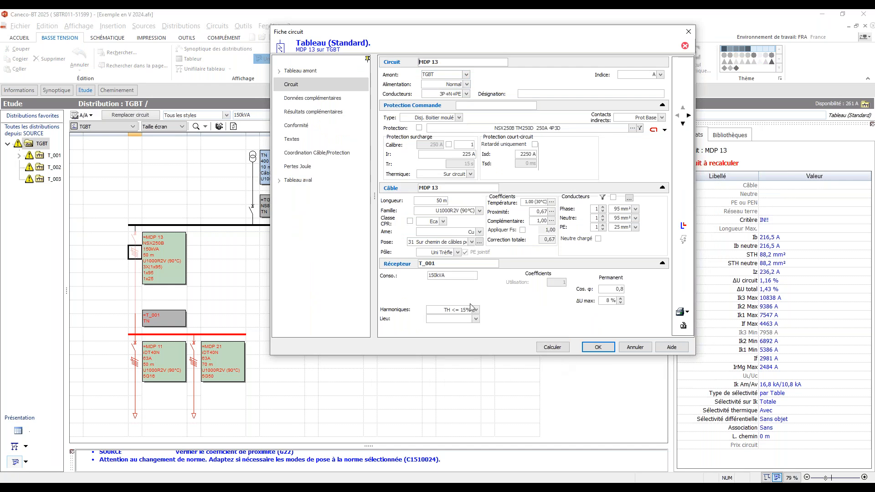
pyautogui.moveTo(479, 40); pyautogui.dragTo(416, 43)
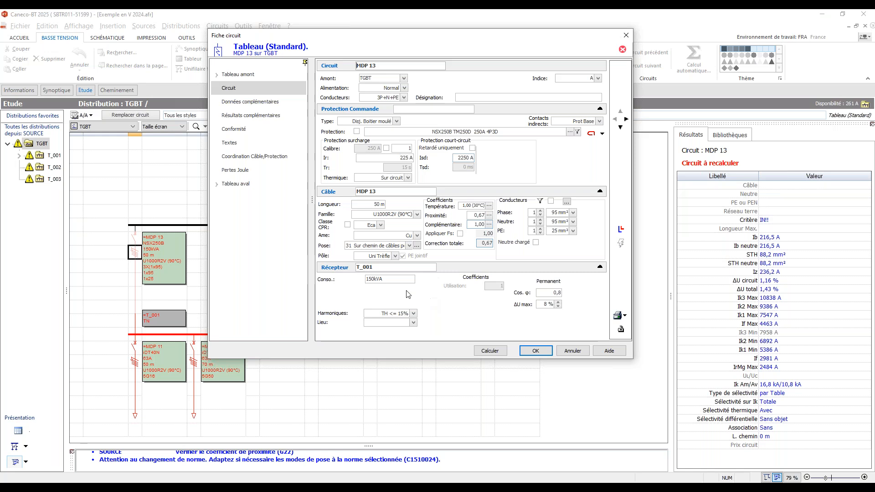
pyautogui.moveTo(392, 279); pyautogui.dragTo(357, 282)
pyautogui.write('100a')
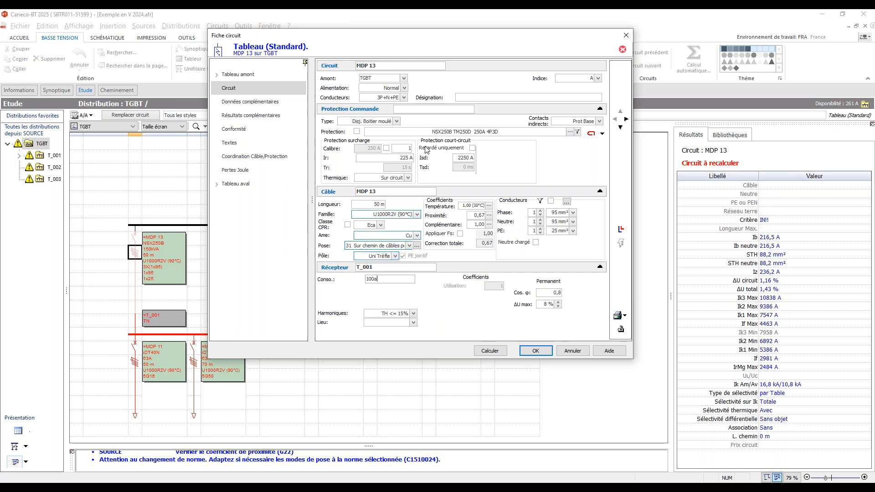
pyautogui.moveTo(440, 39); pyautogui.dragTo(388, 28)
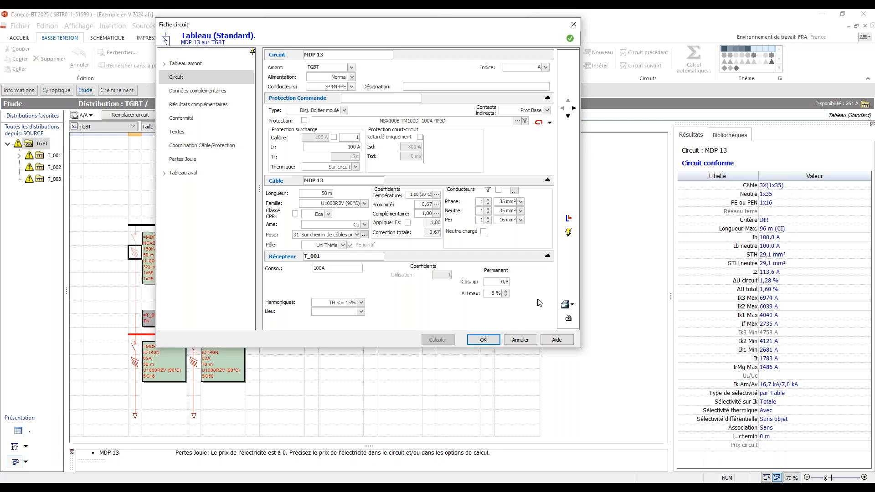
# Set MDP 13's harmonics to 15% < TH <= 33% and its proximity coefficient to 1.
pyautogui.click(362, 304)
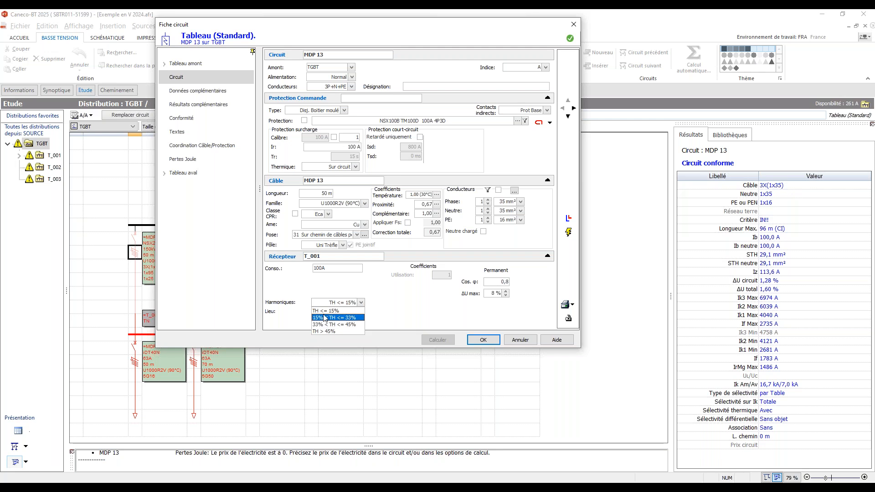
pyautogui.click(322, 319)
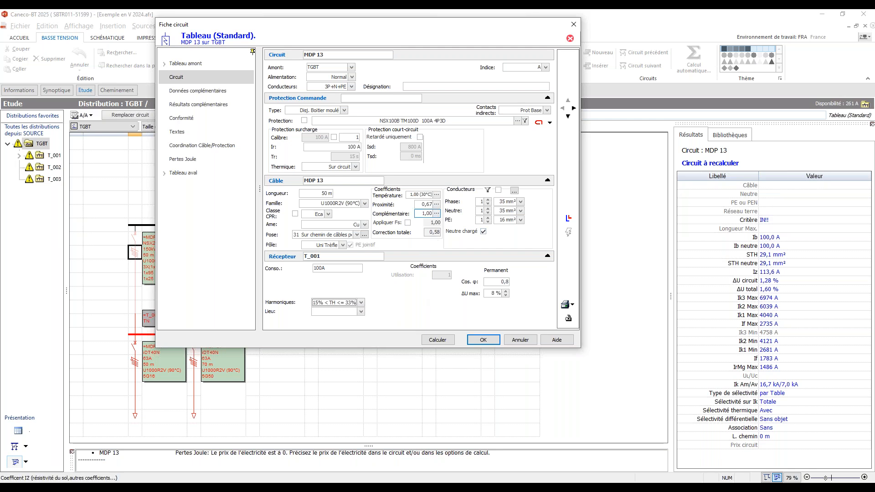
pyautogui.click(429, 205)
pyautogui.click(437, 205)
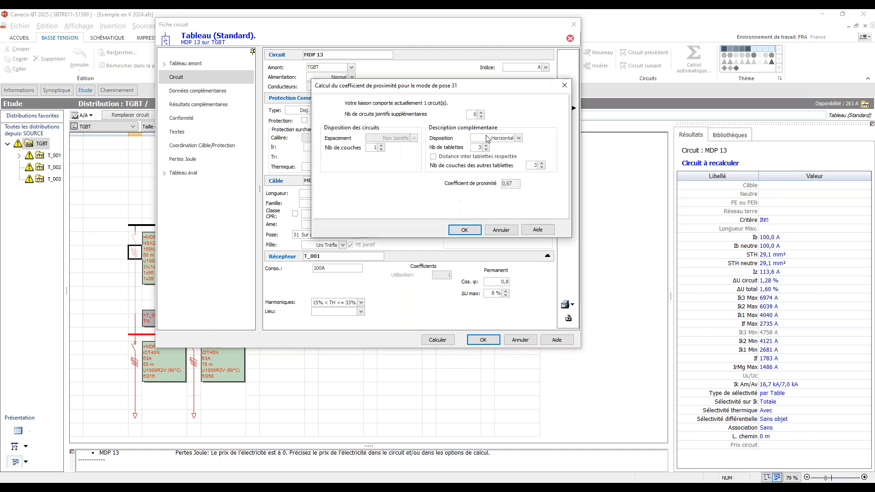
pyautogui.click(501, 231)
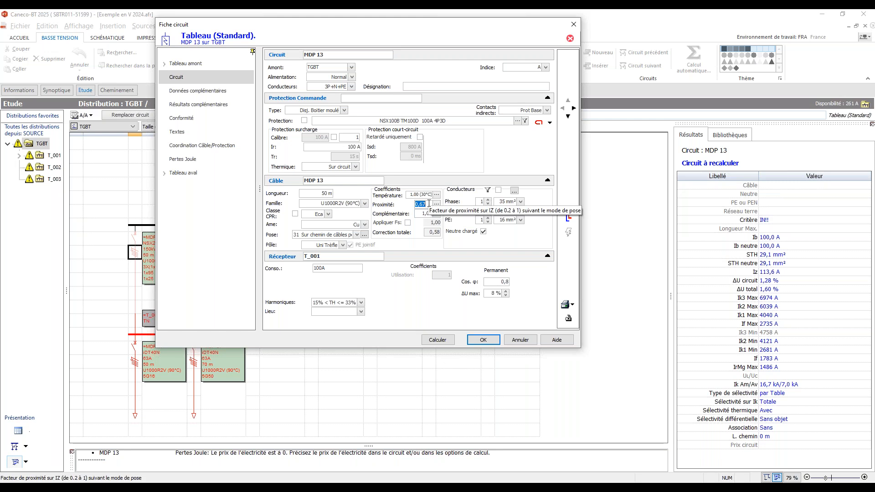
pyautogui.write('1')
pyautogui.click(430, 213)
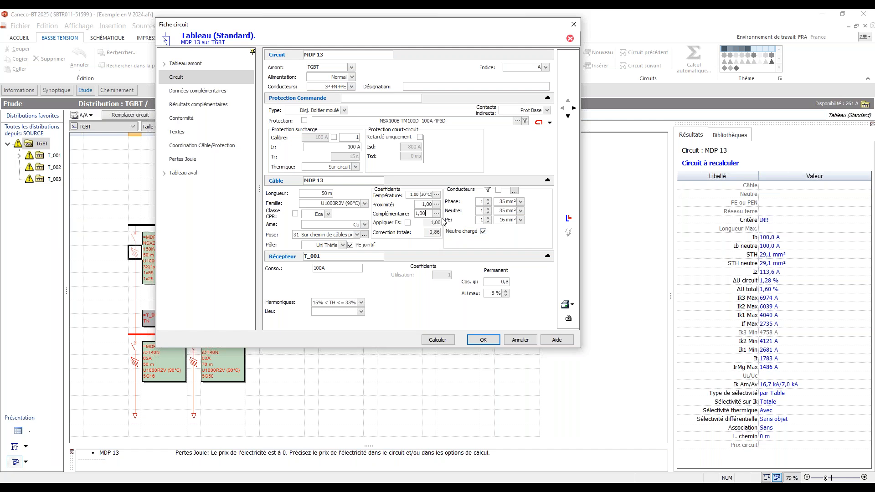
# Set MDP 13's harmonics to 33% < TH <= 45% with a rate of 40 % and calculate to examine the neutral results.
pyautogui.click(363, 303)
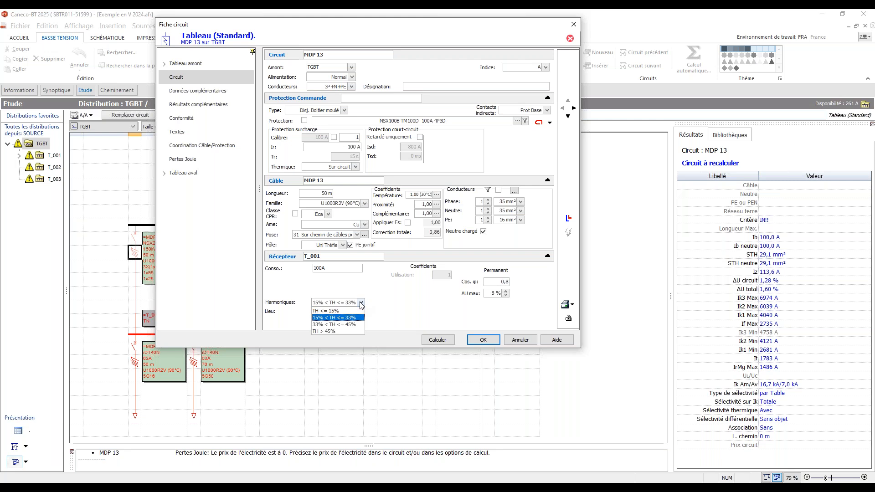
pyautogui.click(334, 324)
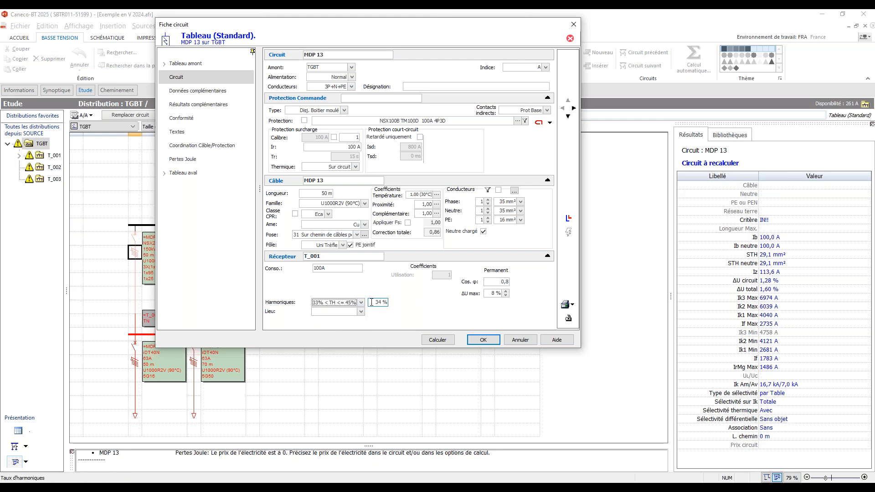
pyautogui.click(372, 303)
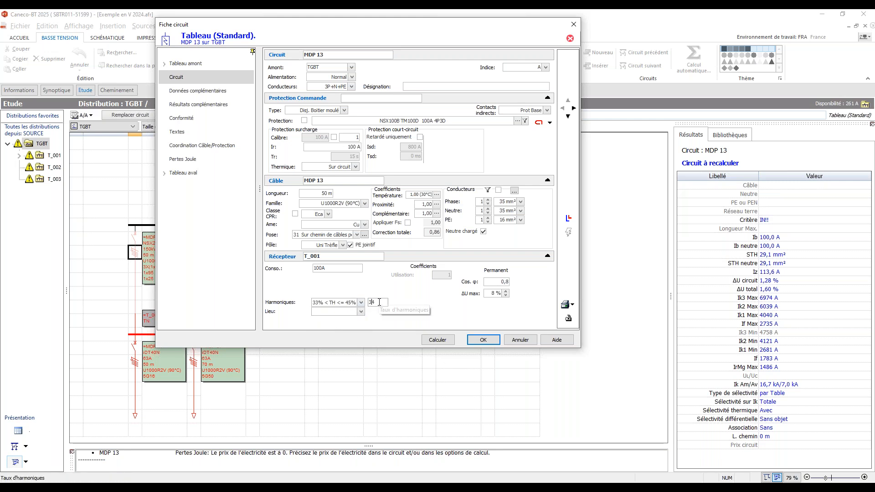
pyautogui.doubleClick(371, 302)
pyautogui.write('40')
pyautogui.click(437, 340)
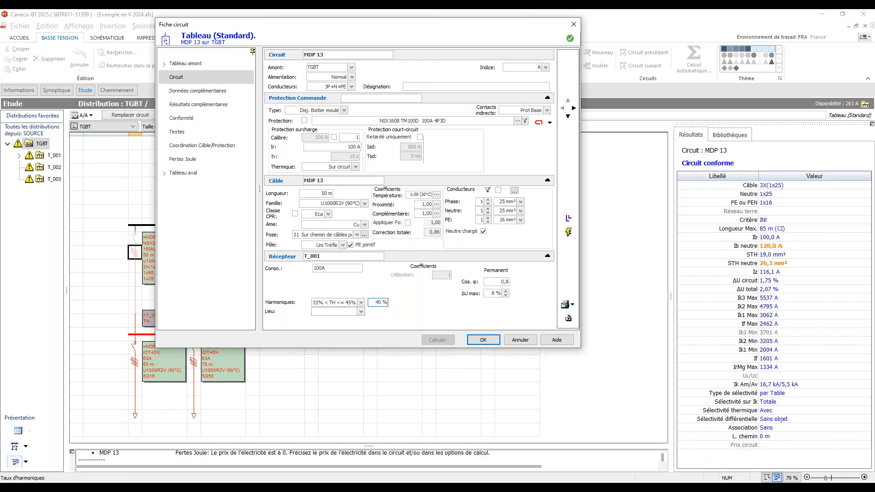
pyautogui.click(324, 268)
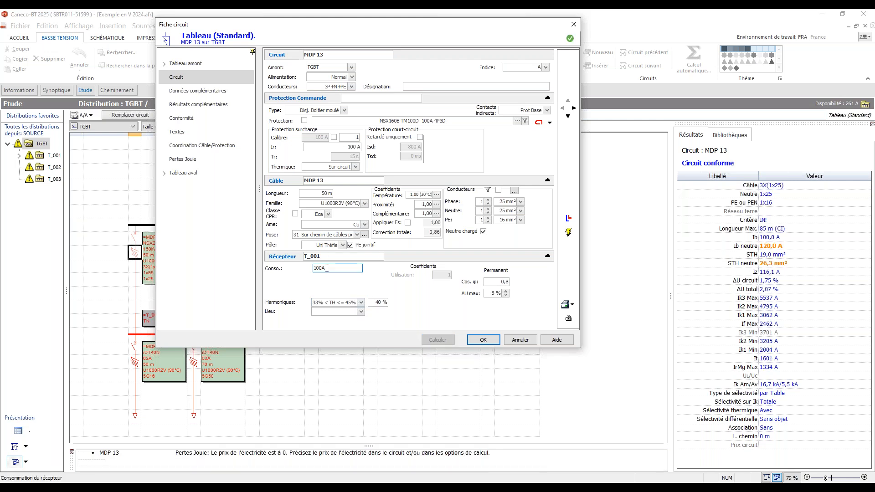
pyautogui.click(383, 302)
pyautogui.moveTo(763, 250)
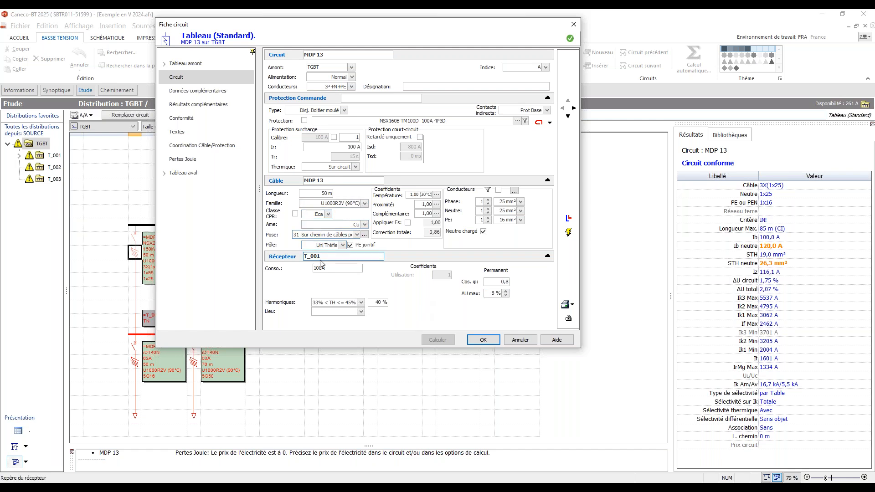
# Calculate MDP 13 with harmonics TH > 45% at a rate of 50 %, and discard the circuit sheet's changes.
pyautogui.click(361, 303)
pyautogui.click(339, 333)
pyautogui.click(381, 303)
pyautogui.doubleClick(372, 302)
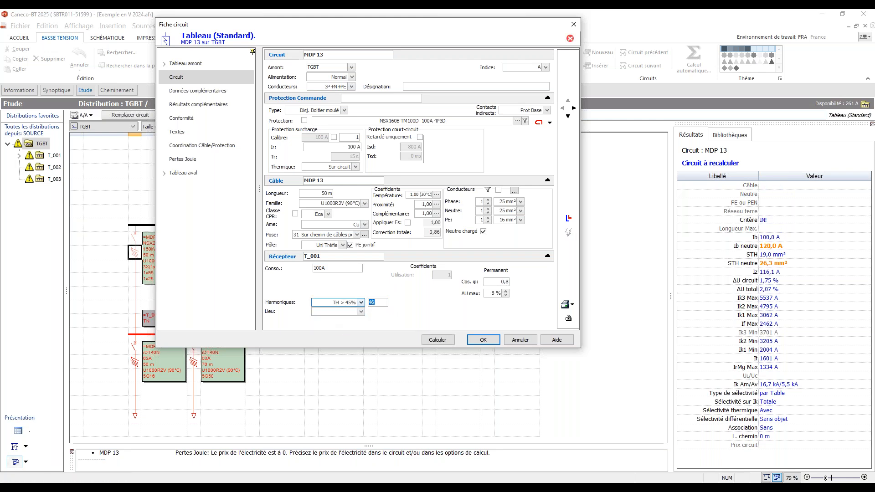
pyautogui.click(449, 342)
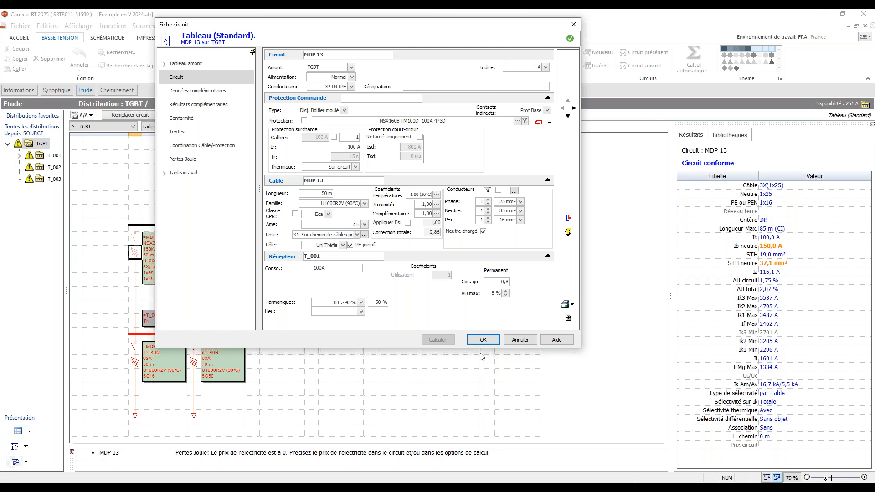
pyautogui.click(520, 340)
pyautogui.click(413, 187)
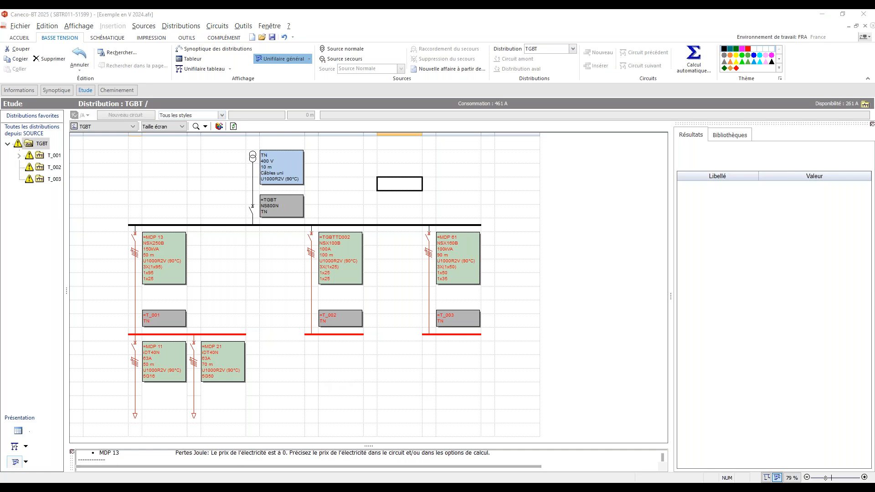
# Switch to the webinar presentation in PowerPoint.
pyautogui.moveTo(300, 488)
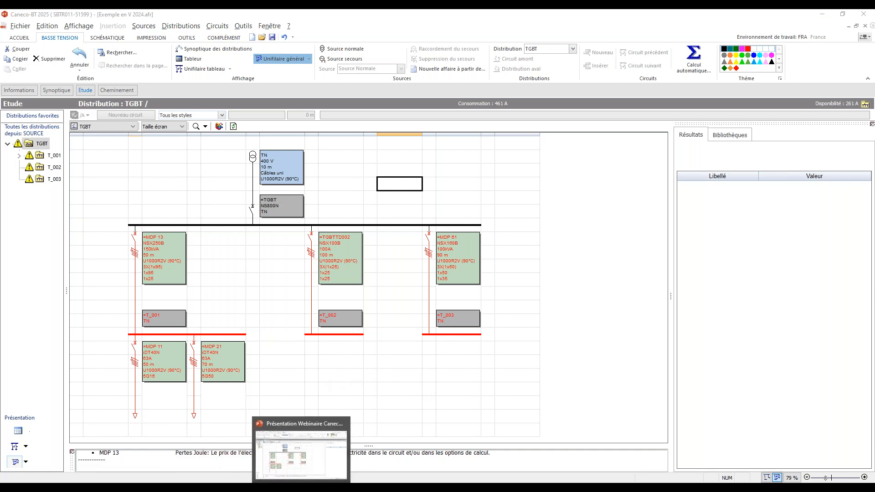